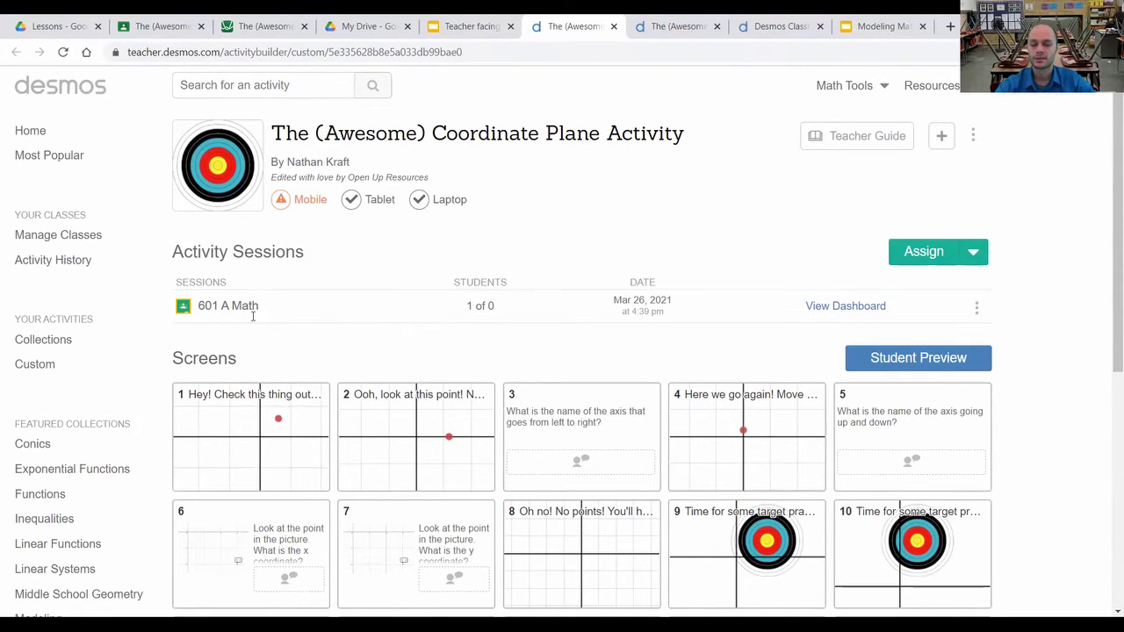
Review the class assignment options for the coordinate plane activity and look over its student screens
{"action": "left_click", "coordinate": [912, 256]}
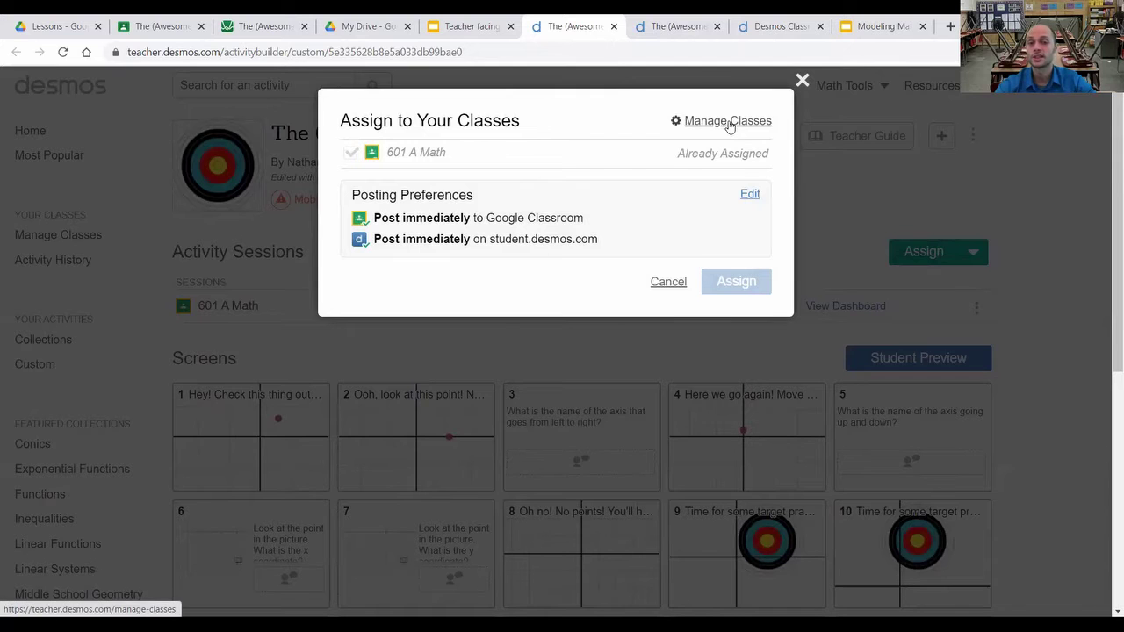
{"action": "left_click", "coordinate": [803, 81]}
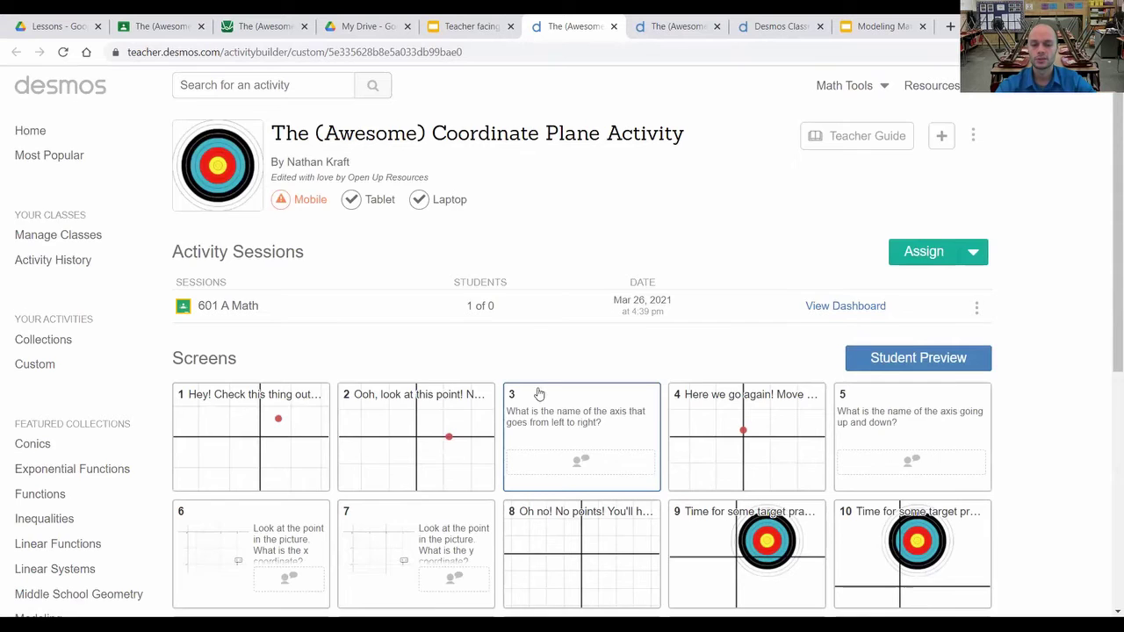
{"action": "scroll", "coordinate": [539, 394], "scroll_direction": "down", "scroll_amount": 1}
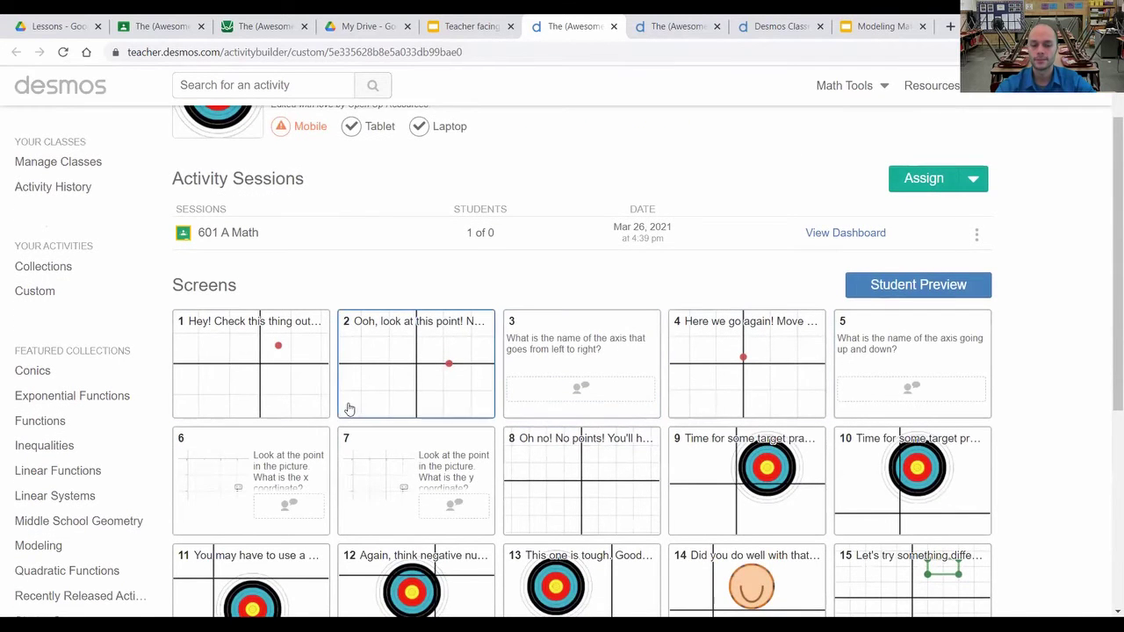
{"action": "scroll", "coordinate": [377, 334], "scroll_direction": "down", "scroll_amount": 2}
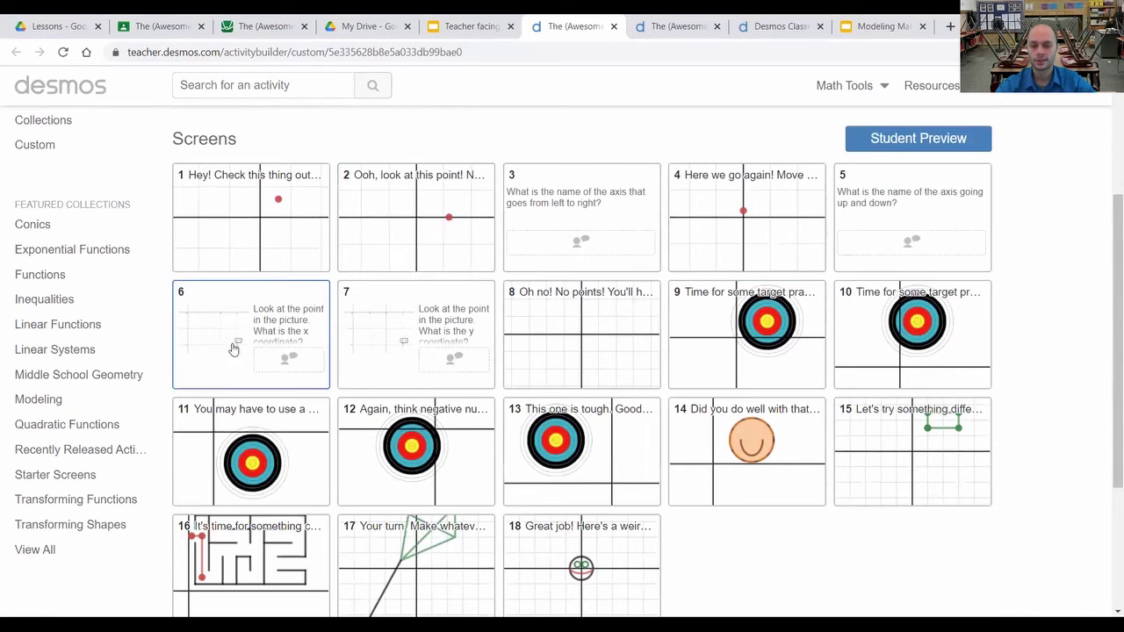
{"action": "scroll", "coordinate": [562, 389], "scroll_direction": "up", "scroll_amount": 3}
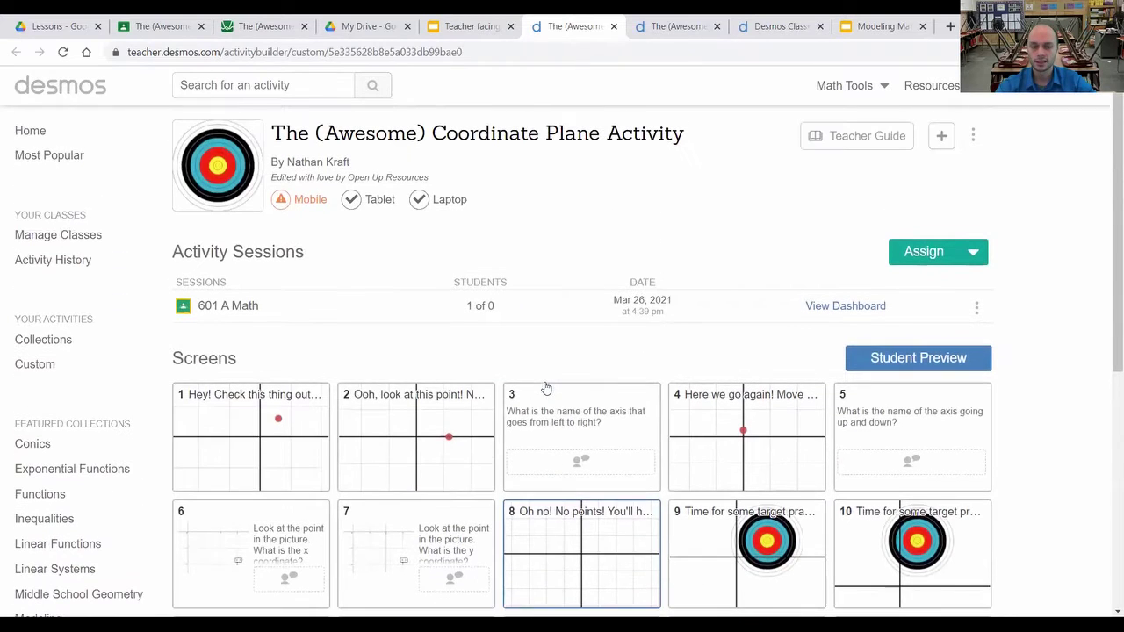
Preview the first student screen, show the point's coordinates and move the point horizontally across the y-axis to the negative side
{"action": "left_click", "coordinate": [291, 457]}
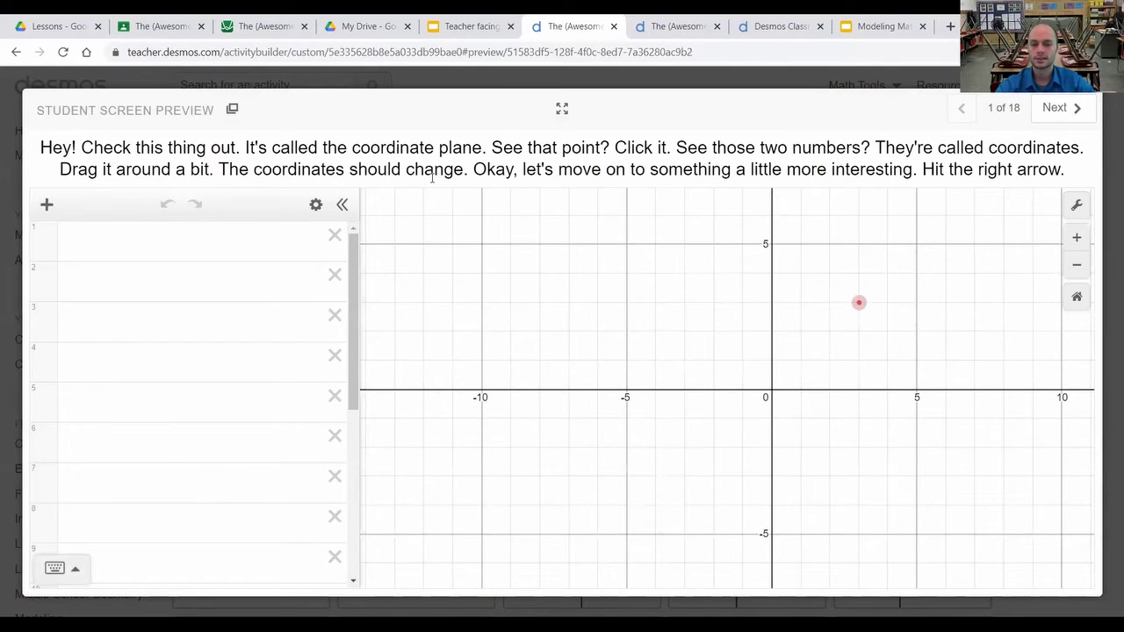
{"action": "left_click", "coordinate": [859, 303]}
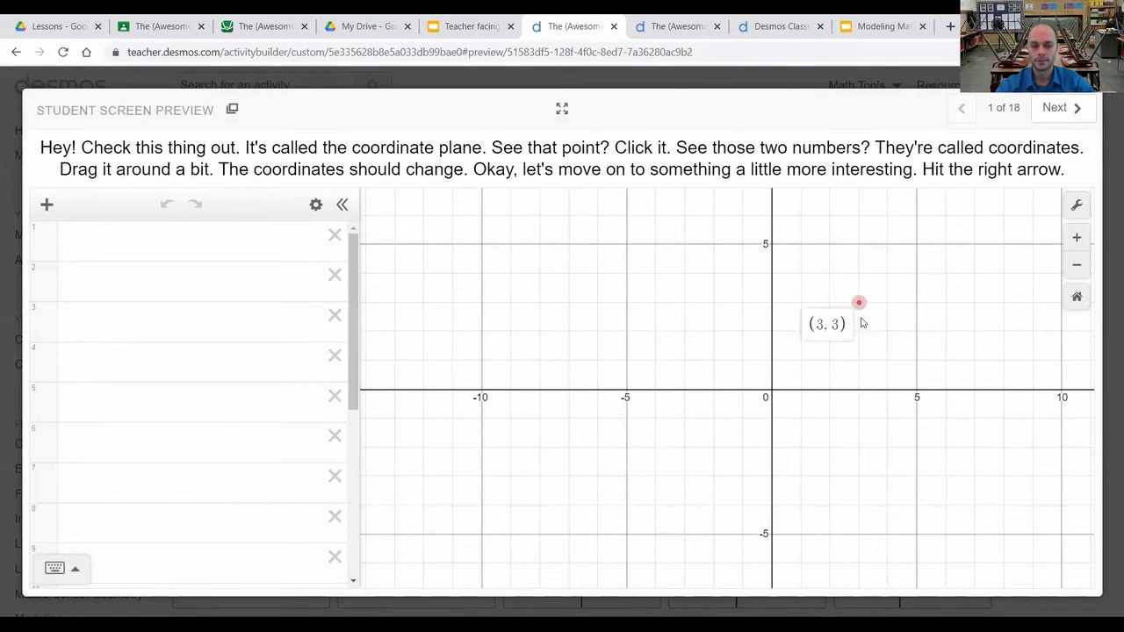
{"action": "left_click_drag", "start_coordinate": [859, 304], "coordinate": [656, 302]}
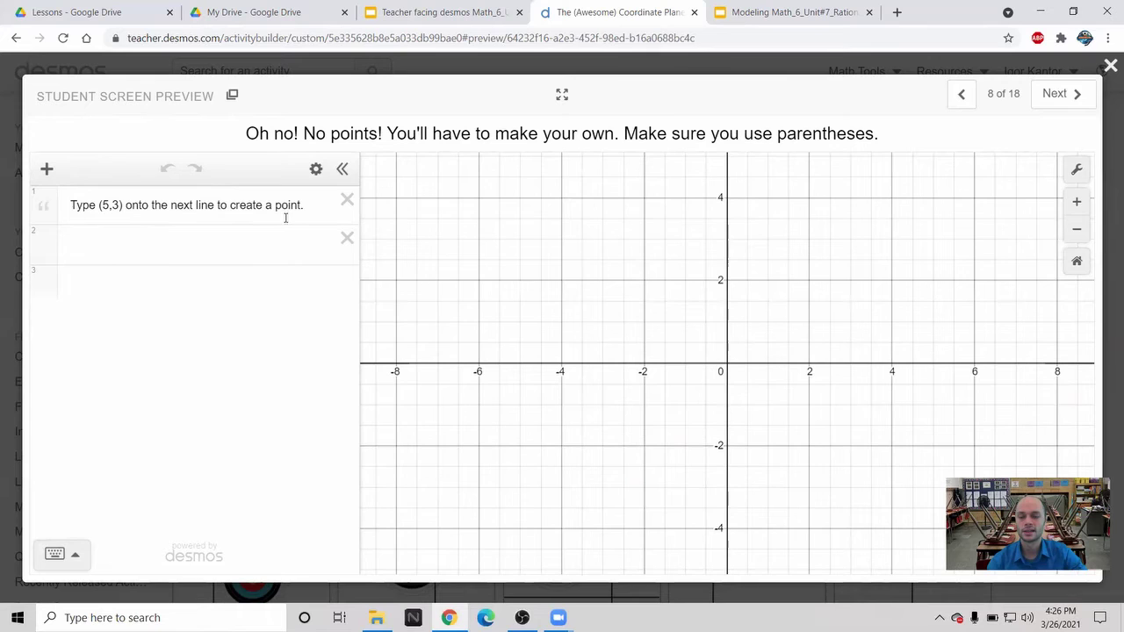
On preview screen 8, plot the point (5,3) on line 2 and turn on its label
{"action": "left_click", "coordinate": [84, 242]}
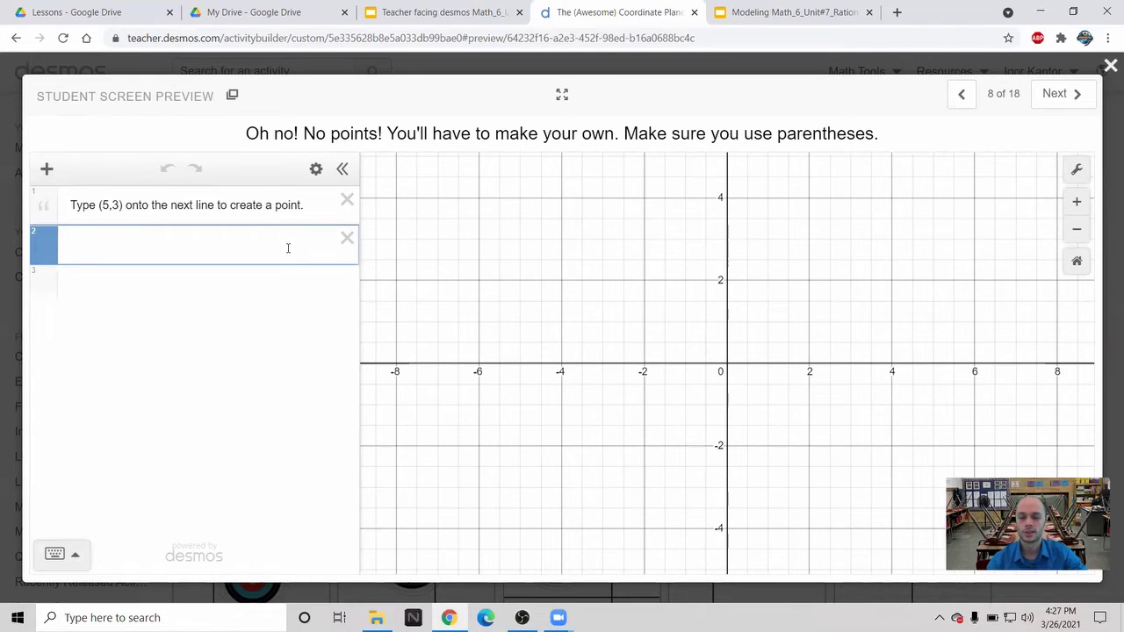
{"action": "type", "text": "(5,"}
{"action": "type", "text": "33"}
{"action": "type", "text": ")"}
{"action": "key", "text": "BackSpace"}
{"action": "key", "text": "BackSpace"}
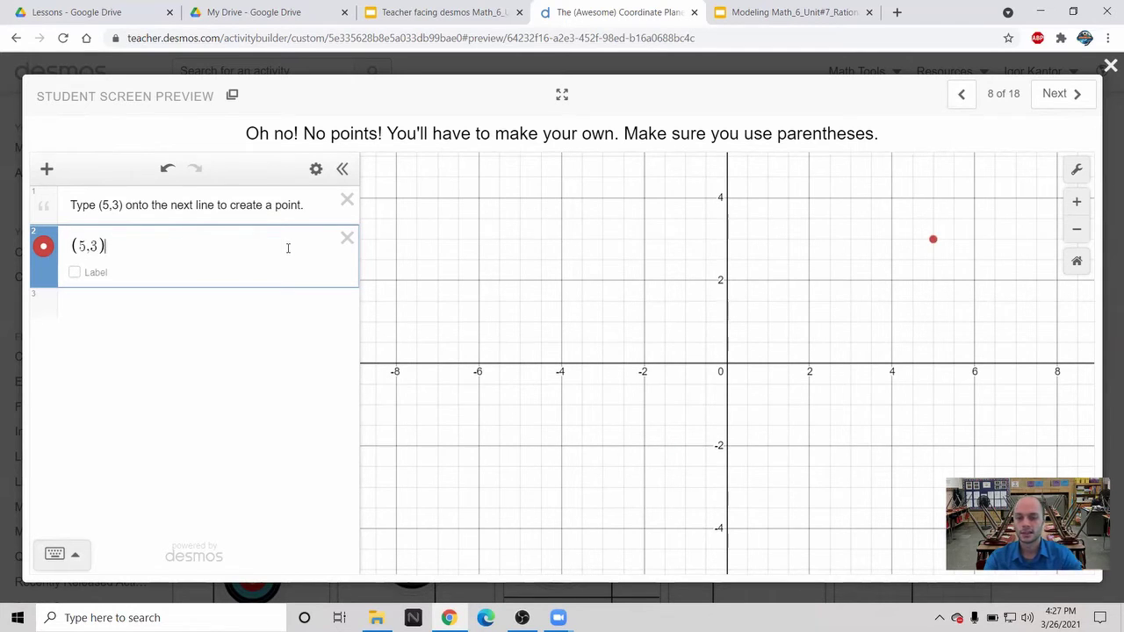
{"action": "left_click", "coordinate": [75, 273]}
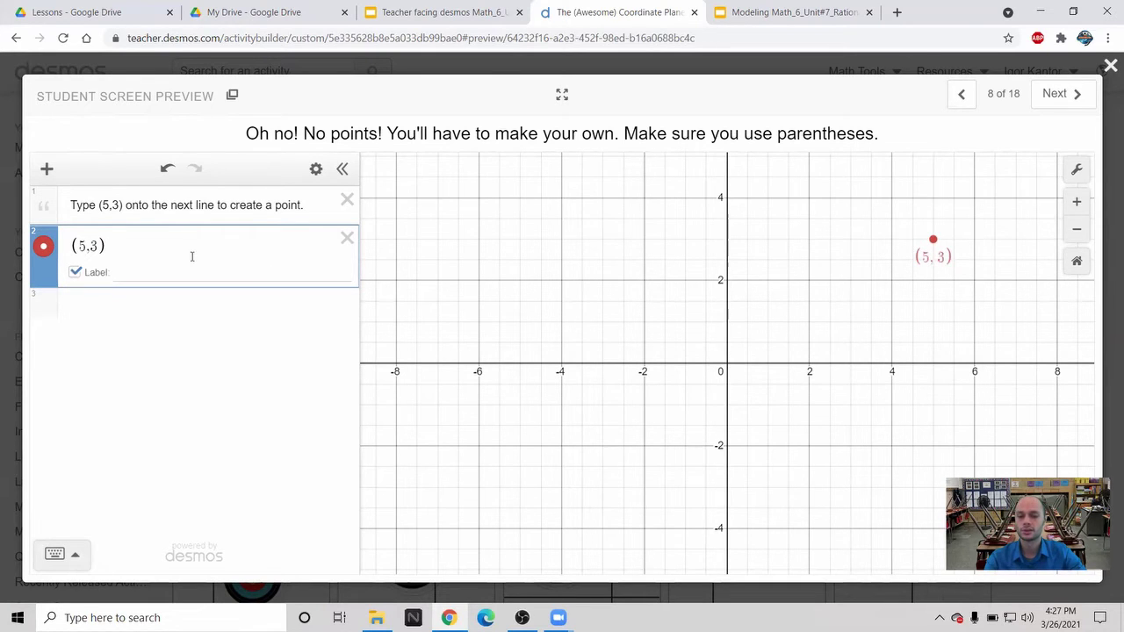
Plot the point (2,4) on line 3 and turn on its label
{"action": "left_click", "coordinate": [122, 334]}
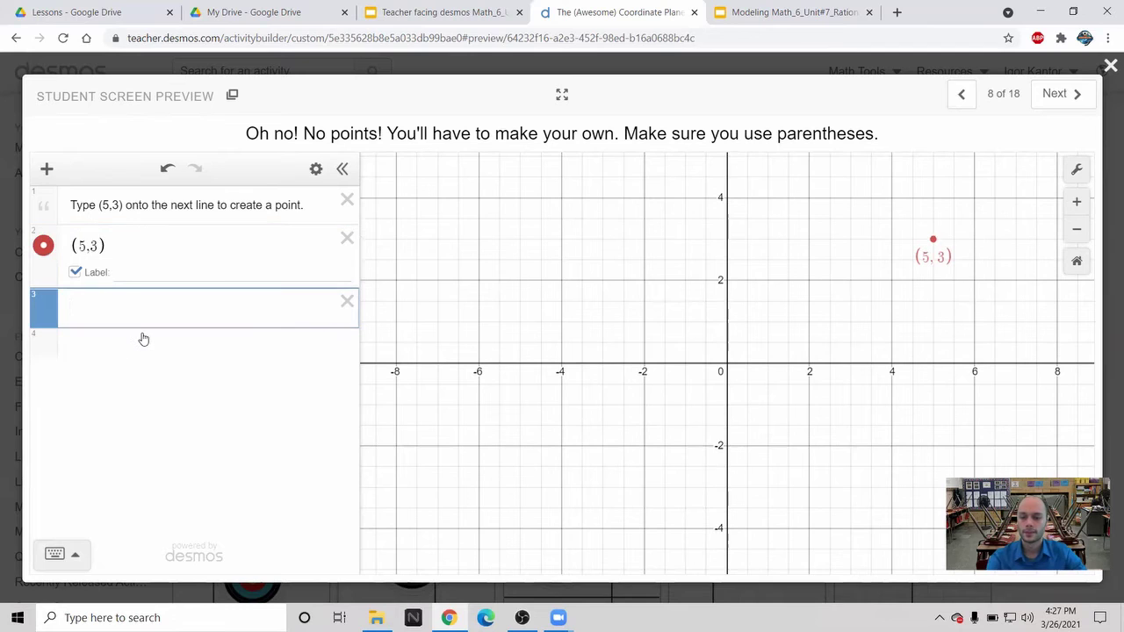
{"action": "type", "text": "("}
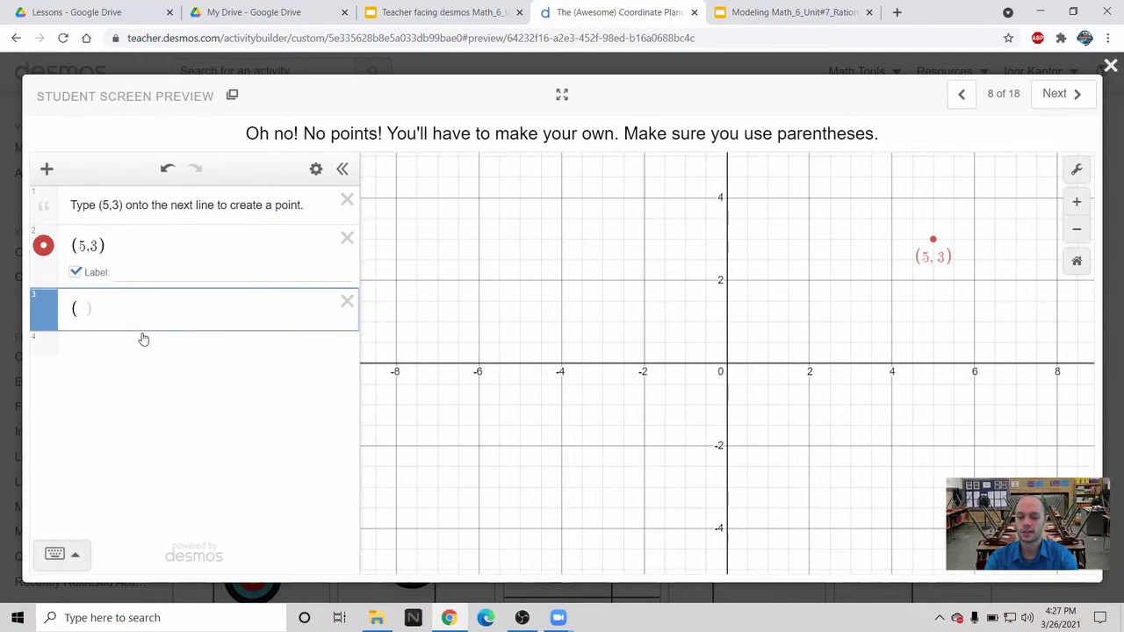
{"action": "type", "text": "2,4"}
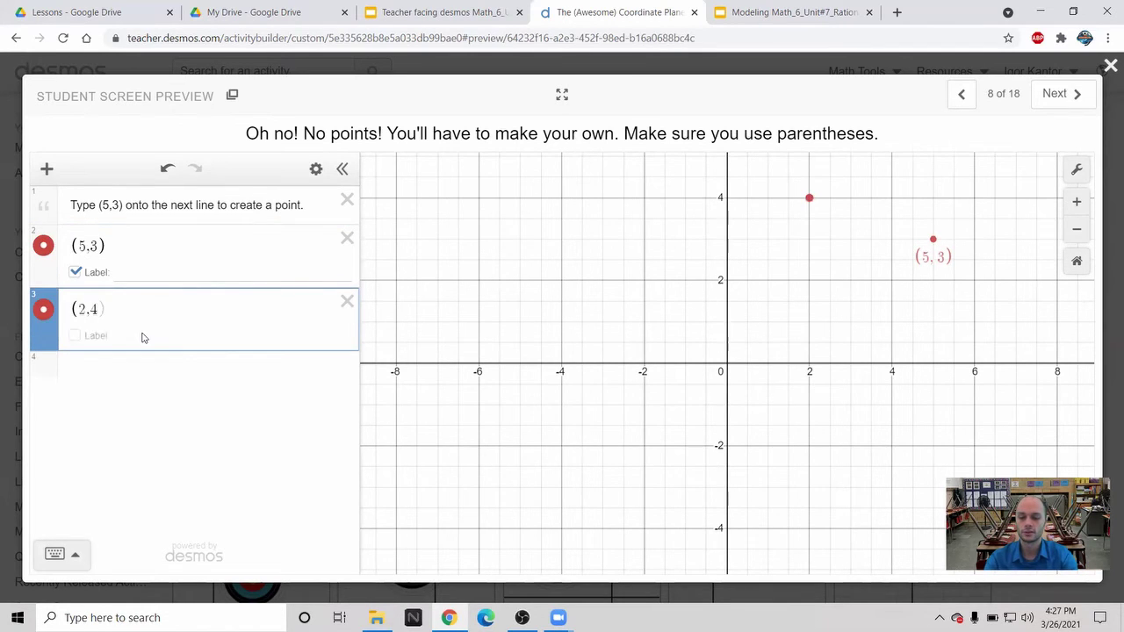
{"action": "left_click", "coordinate": [76, 336]}
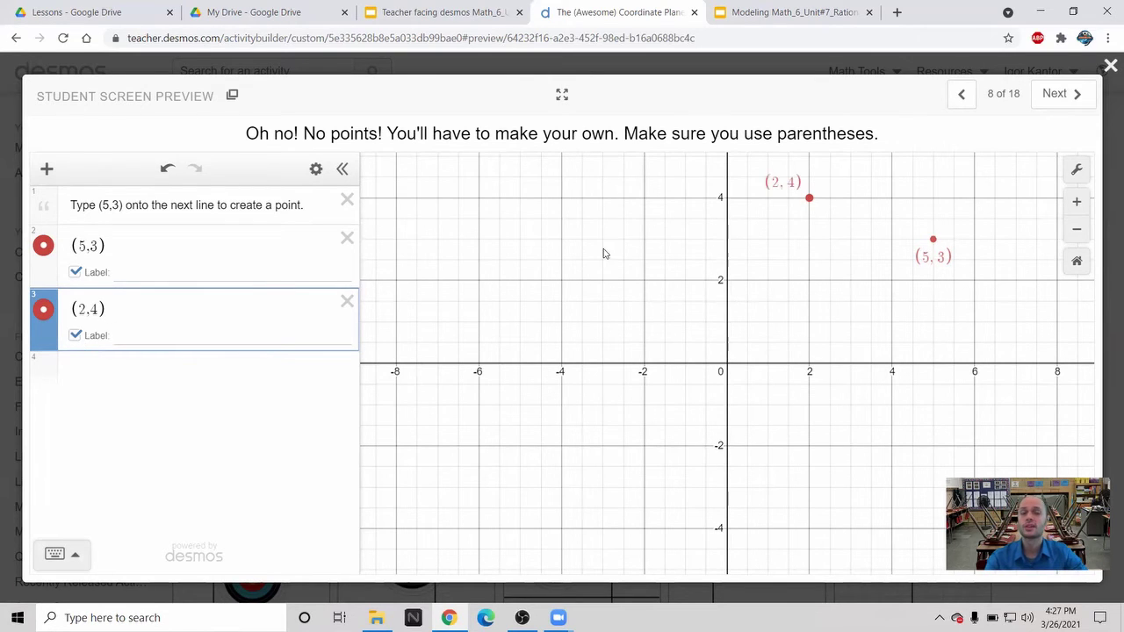
Plot the point (100,100) on line 4 and turn on its label
{"action": "left_click", "coordinate": [99, 376]}
{"action": "type", "text": "(11"}
{"action": "key", "text": "BackSpace"}
{"action": "type", "text": "00,100)"}
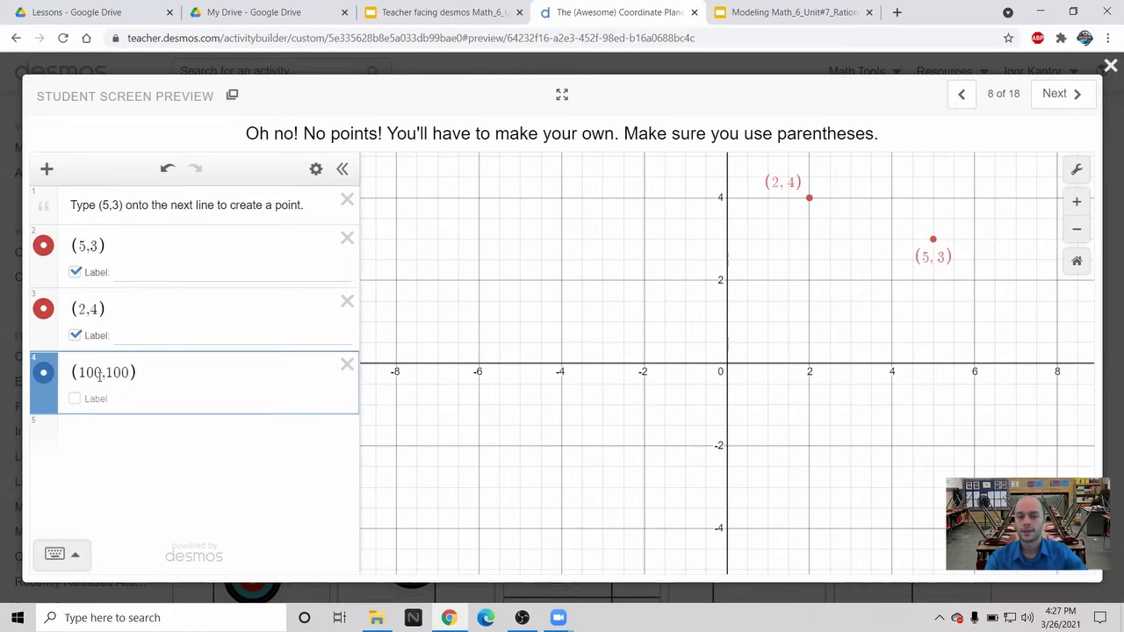
{"action": "left_click", "coordinate": [77, 398]}
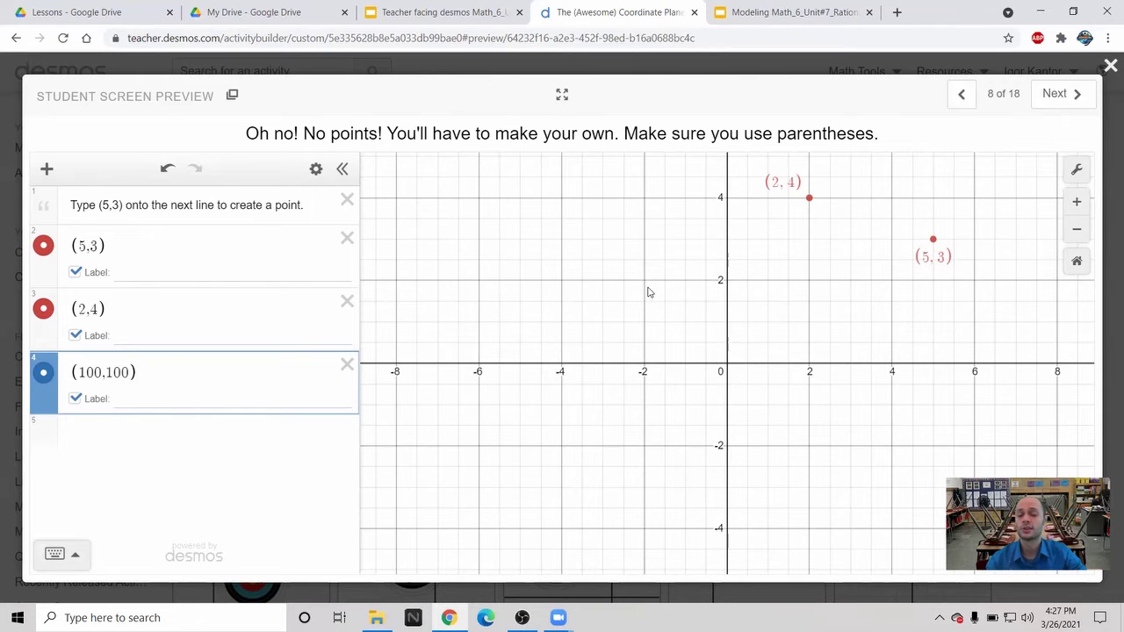
{"action": "left_click", "coordinate": [1076, 232]}
{"action": "left_click", "coordinate": [1076, 233]}
{"action": "left_click", "coordinate": [1076, 234]}
{"action": "left_click", "coordinate": [1076, 234]}
{"action": "left_click", "coordinate": [1076, 234]}
{"action": "left_click", "coordinate": [1076, 234]}
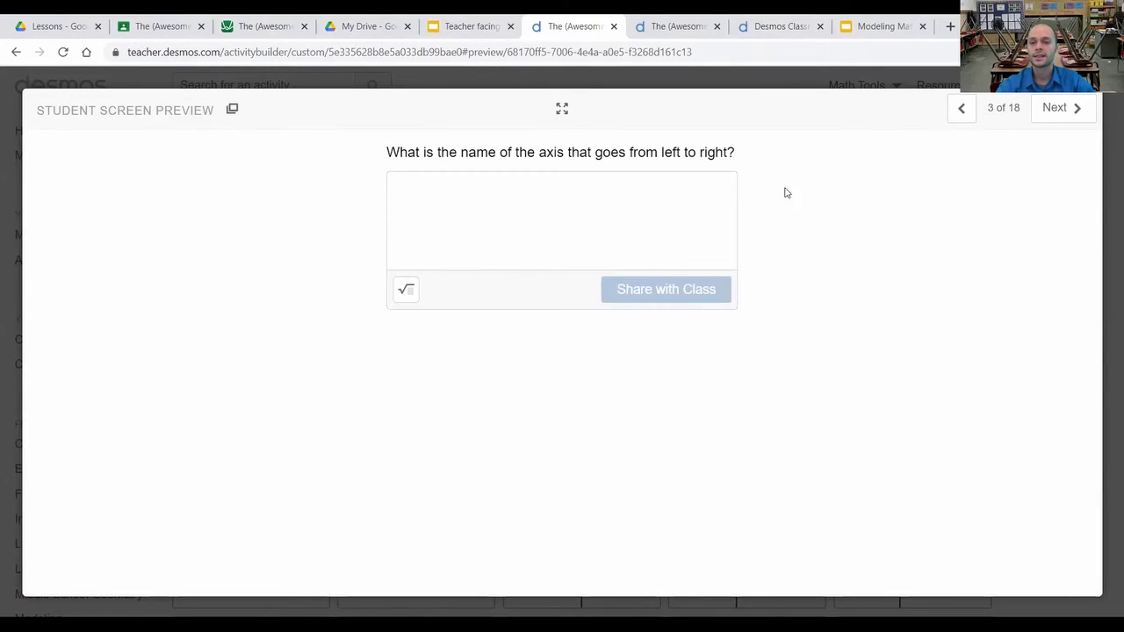
Switch to the 601 A Math class in Google Classroom, open the coordinate plane assignment's Desmos link and continue the activity as a student
{"action": "left_click", "coordinate": [489, 207]}
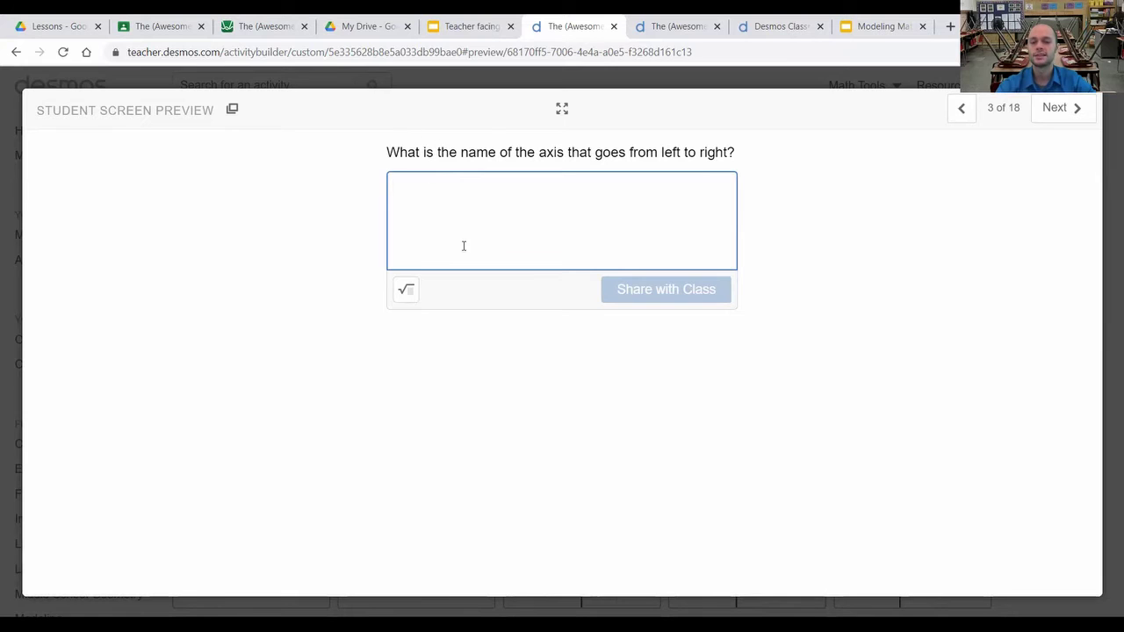
{"action": "left_click", "coordinate": [48, 26]}
{"action": "left_click", "coordinate": [158, 27]}
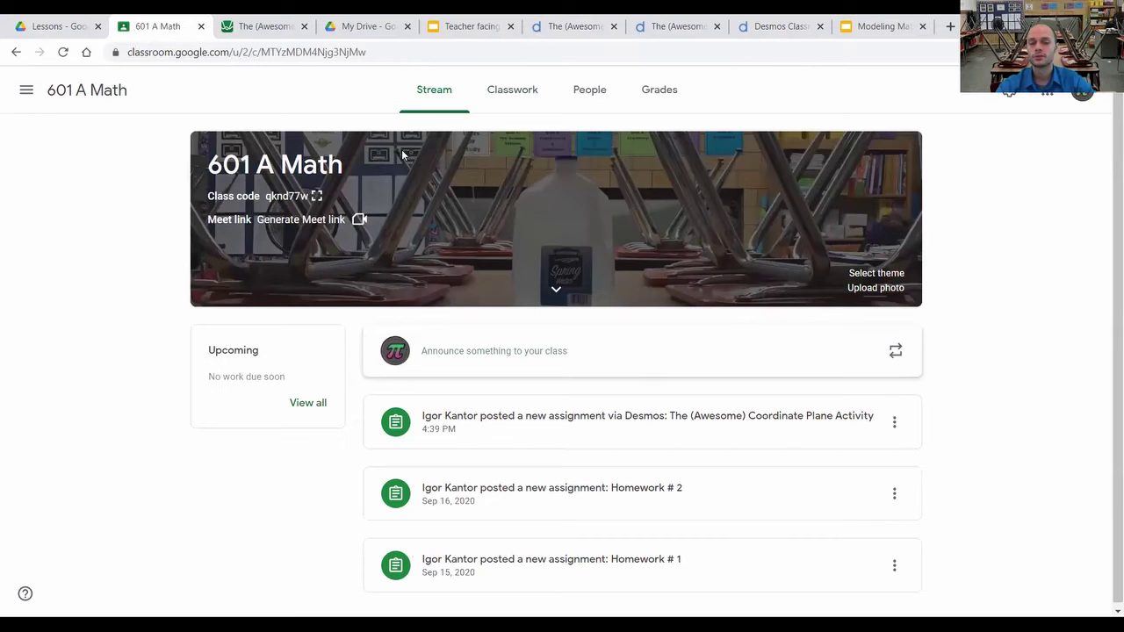
{"action": "left_click", "coordinate": [615, 418]}
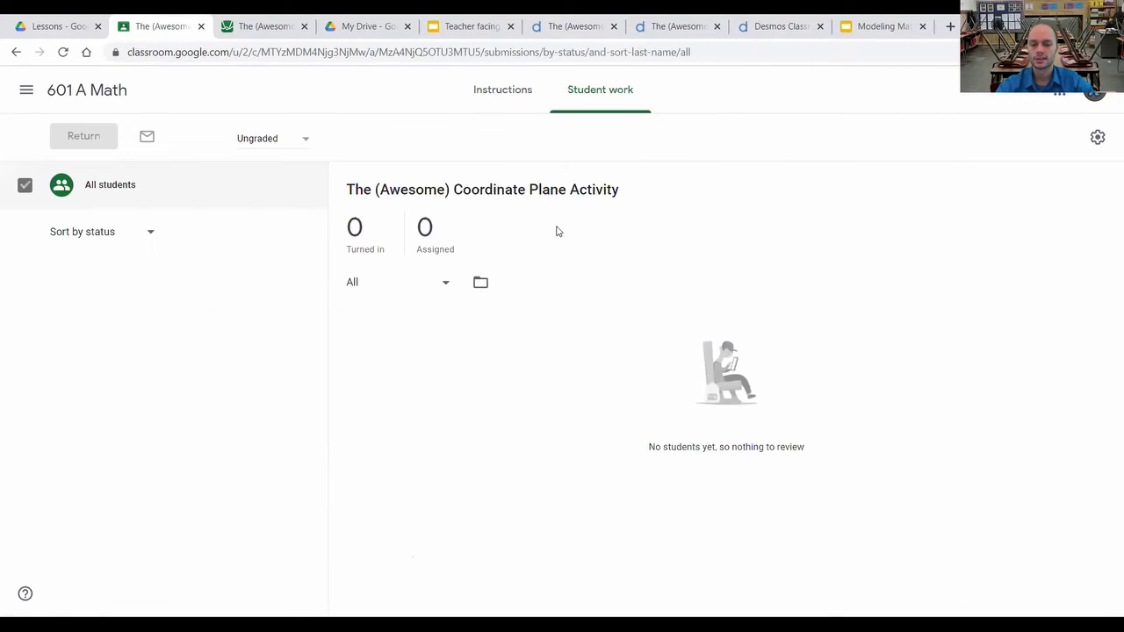
{"action": "left_click", "coordinate": [509, 110]}
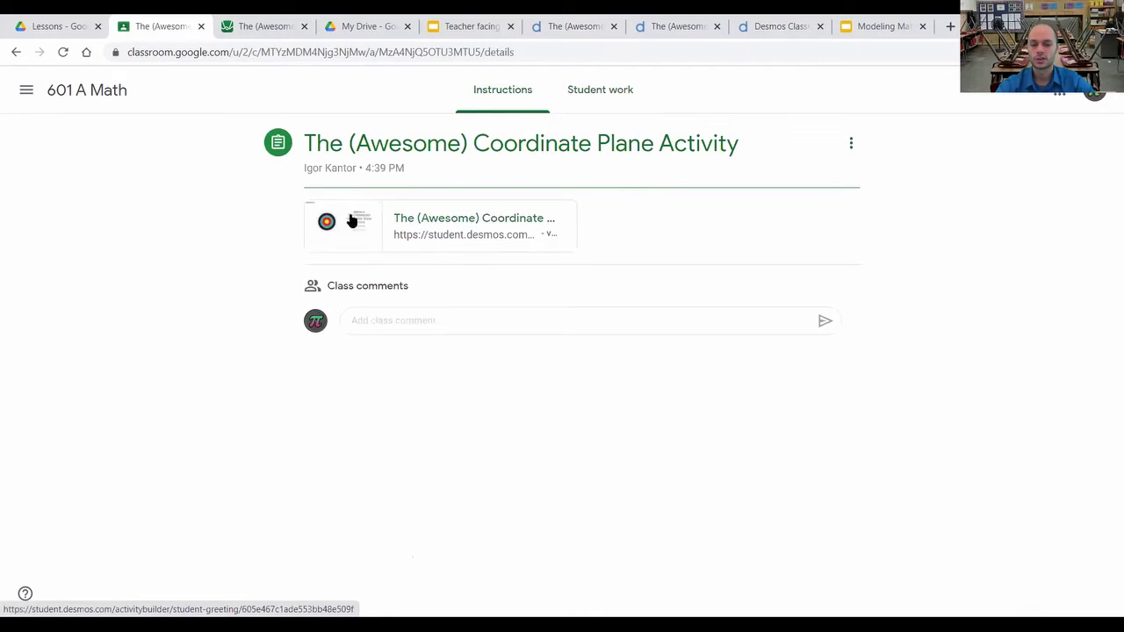
{"action": "left_click", "coordinate": [427, 220]}
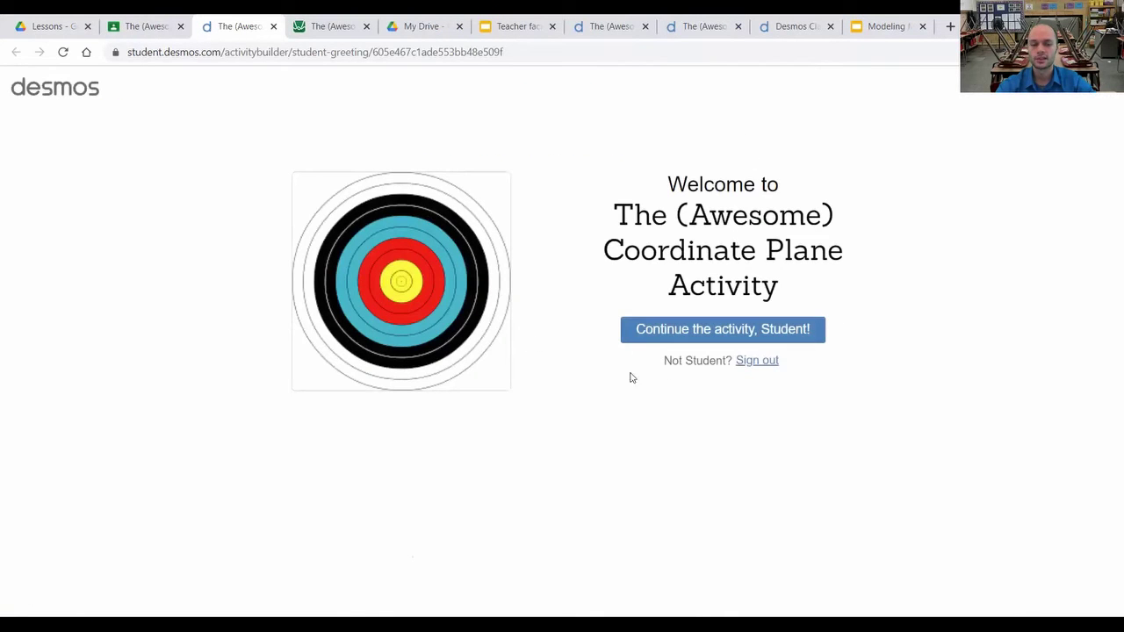
{"action": "left_click", "coordinate": [711, 330]}
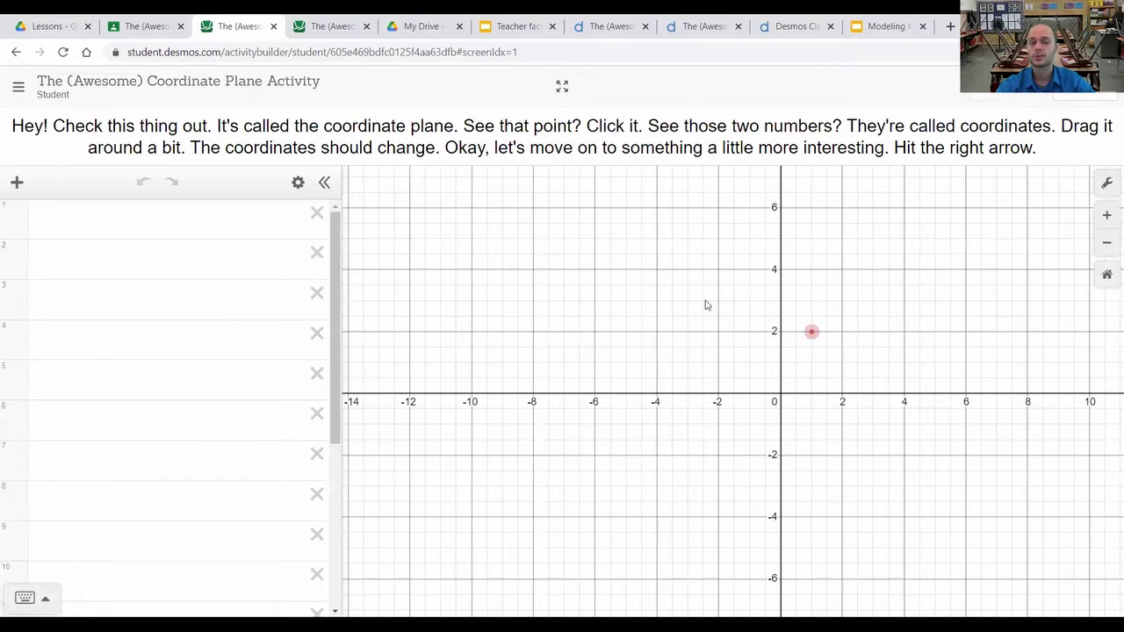
Move the point on screen 1 toward the y-axis, slide screen 2's point along the x-axis to the positive side, and advance to screen 3
{"action": "left_click", "coordinate": [813, 331]}
{"action": "left_click_drag", "start_coordinate": [812, 331], "coordinate": [783, 325]}
{"action": "left_click", "coordinate": [1086, 101]}
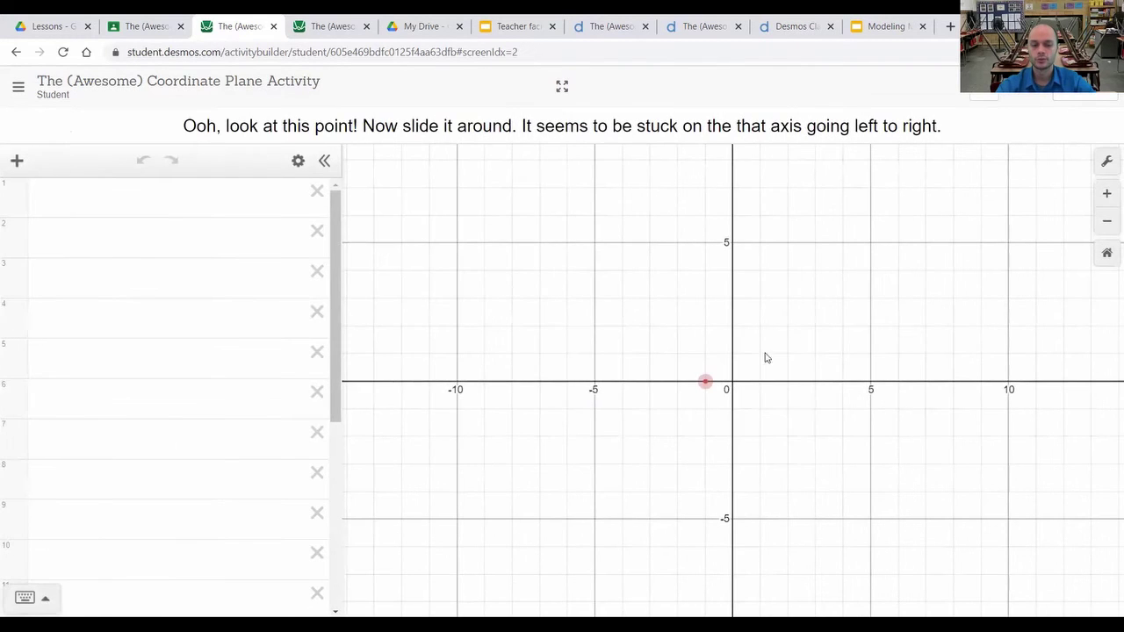
{"action": "left_click_drag", "start_coordinate": [704, 383], "coordinate": [772, 384]}
{"action": "left_click", "coordinate": [1087, 98]}
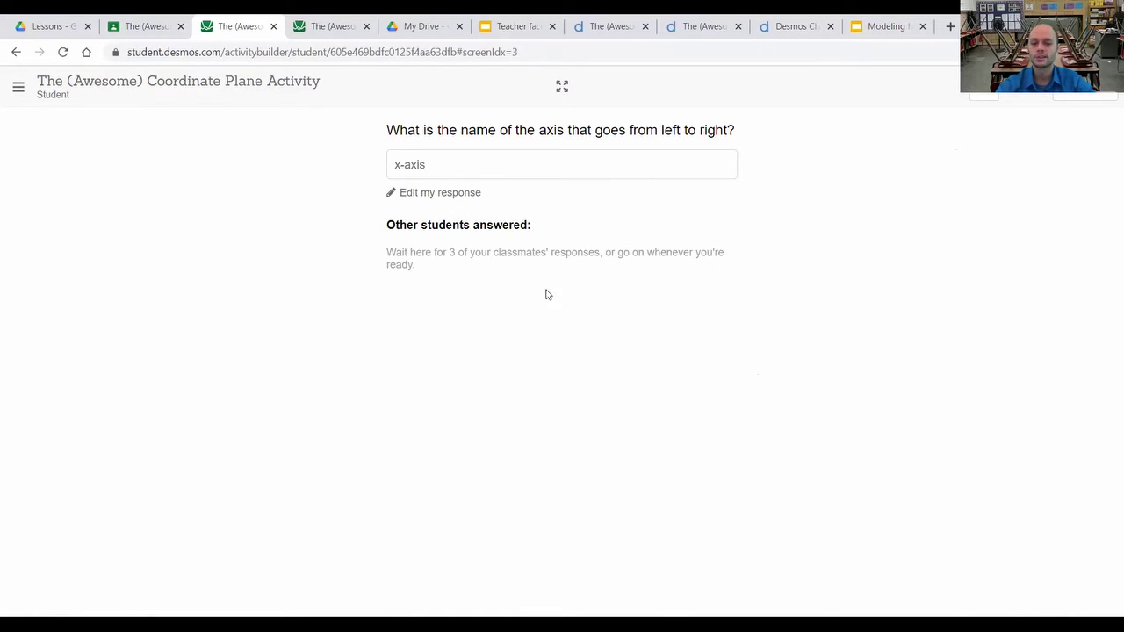
Advance to screen 4 and slide the point up the y-axis to about (0, 5.8)
{"action": "left_click", "coordinate": [1082, 99]}
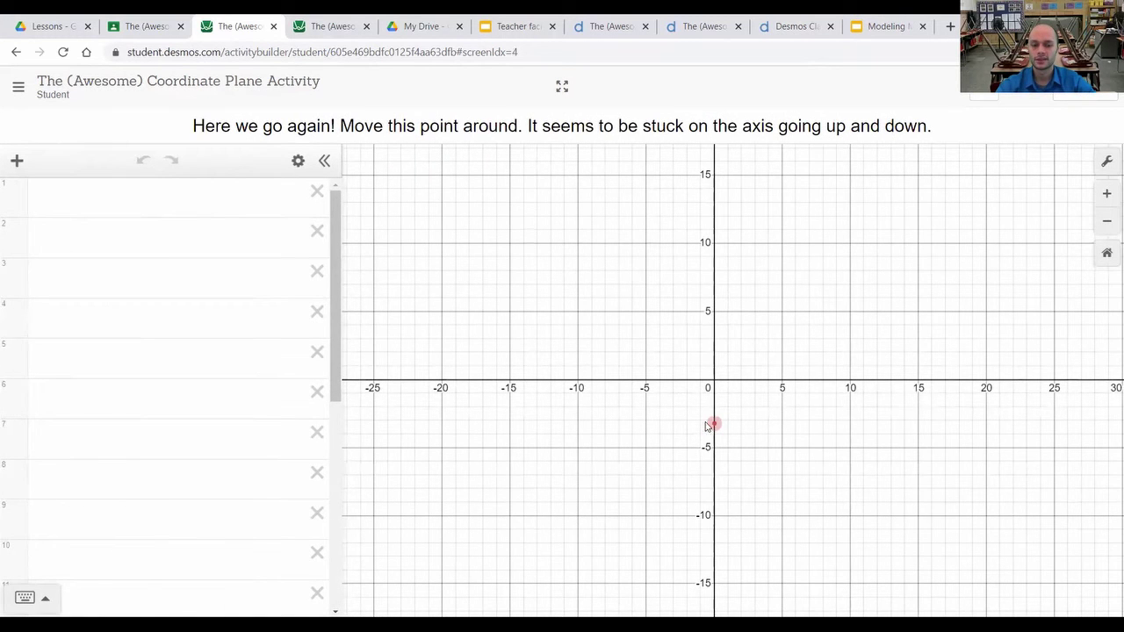
{"action": "left_click", "coordinate": [716, 417]}
{"action": "left_click_drag", "start_coordinate": [706, 444], "coordinate": [729, 301]}
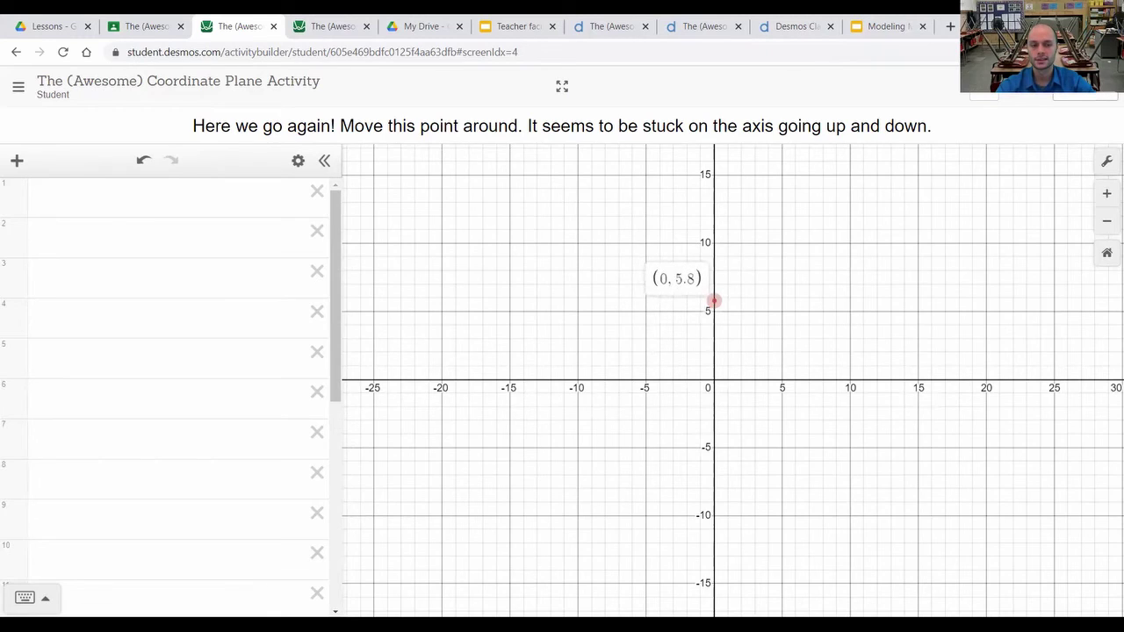
Advance past the vertical axis name and x-coordinate questions to the y-coordinate question on screen 7
{"action": "left_click", "coordinate": [1111, 97]}
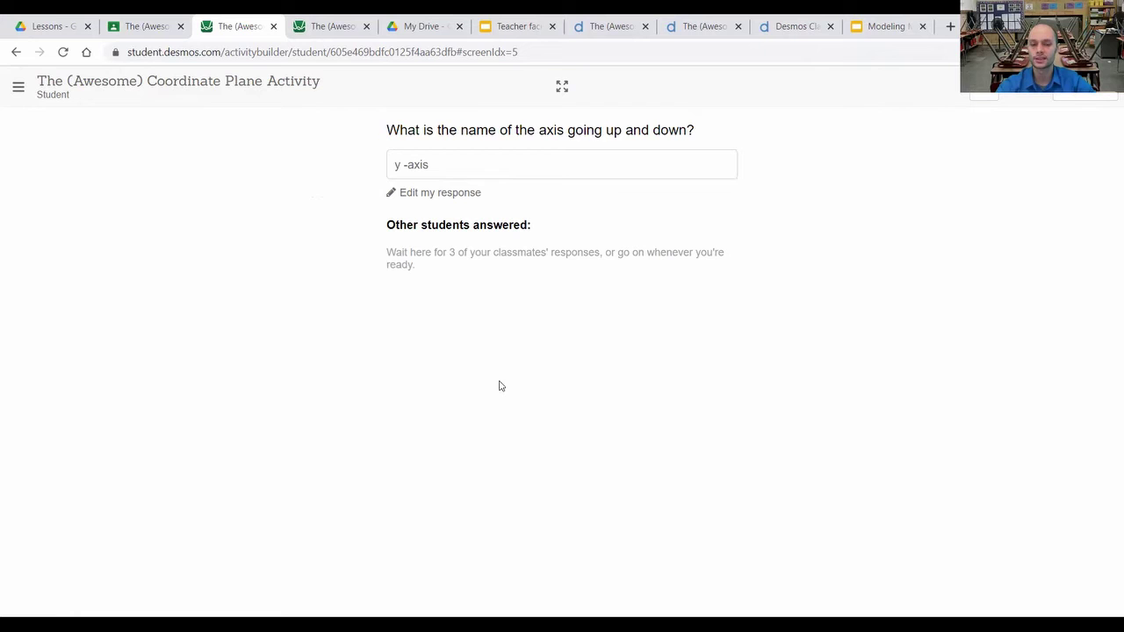
{"action": "left_click", "coordinate": [1085, 100]}
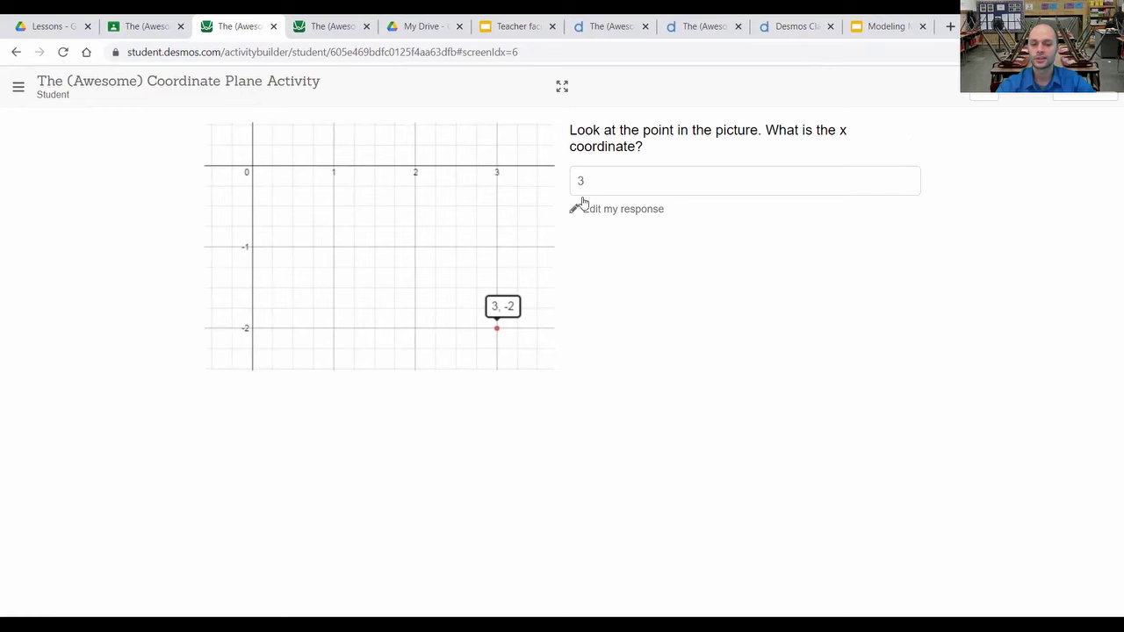
{"action": "left_click", "coordinate": [1083, 95]}
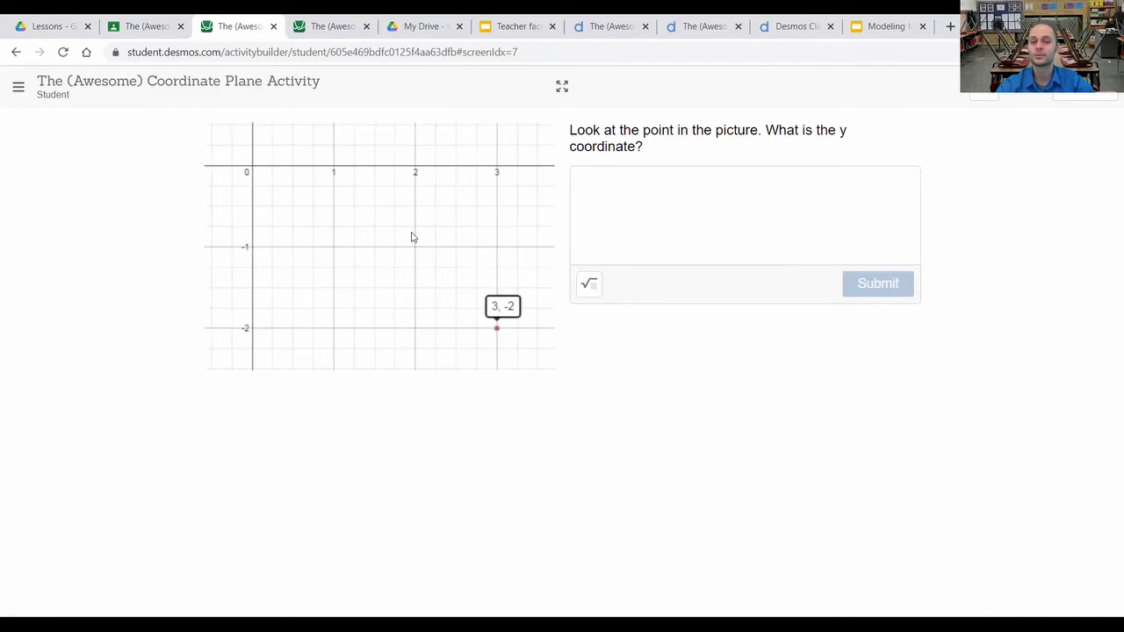
Return to the teacher's activity page, close the student screen preview and open the activity history
{"action": "left_click", "coordinate": [607, 26]}
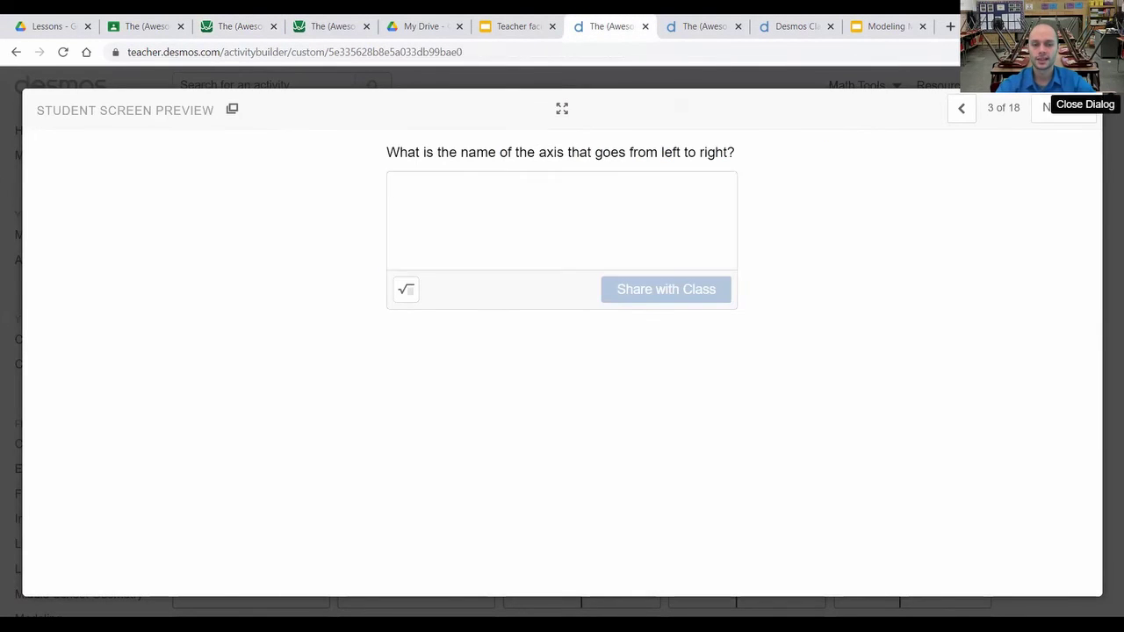
{"action": "left_click", "coordinate": [1085, 81]}
{"action": "scroll", "coordinate": [619, 189], "scroll_direction": "down", "scroll_amount": 1}
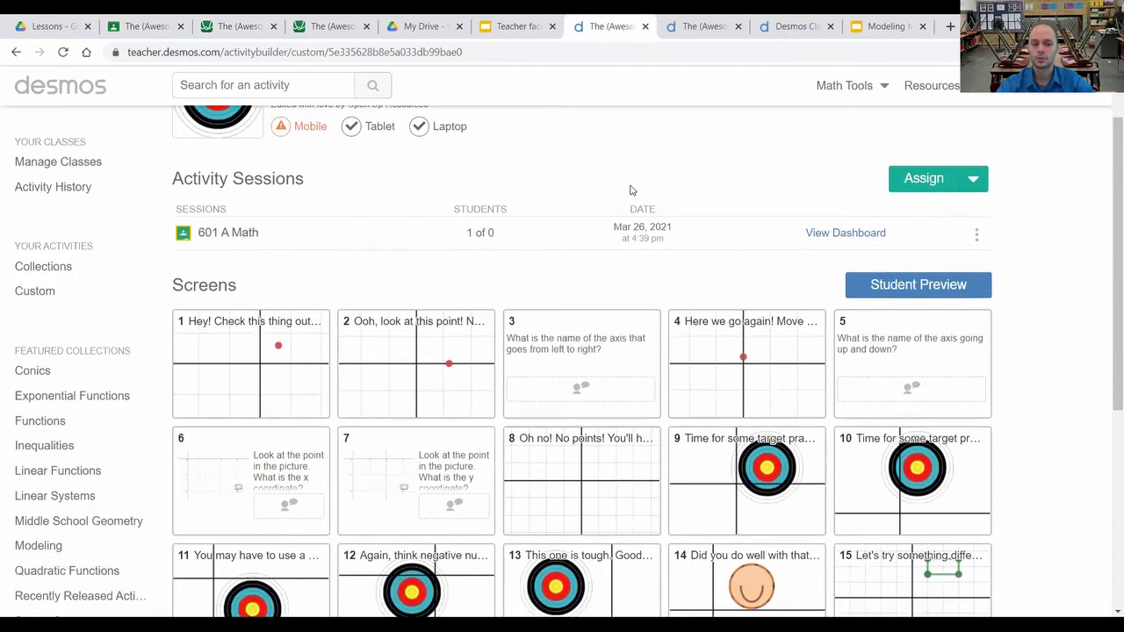
{"action": "scroll", "coordinate": [557, 246], "scroll_direction": "up", "scroll_amount": 1}
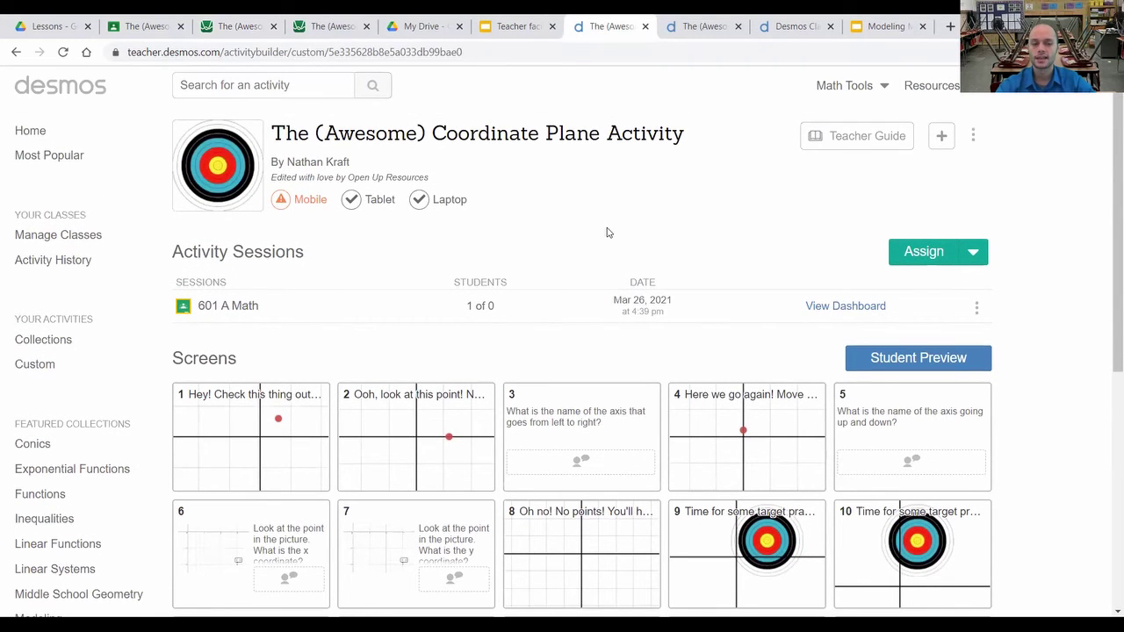
{"action": "scroll", "coordinate": [585, 238], "scroll_direction": "down", "scroll_amount": 1}
{"action": "scroll", "coordinate": [590, 237], "scroll_direction": "up", "scroll_amount": 1}
{"action": "left_click", "coordinate": [63, 268]}
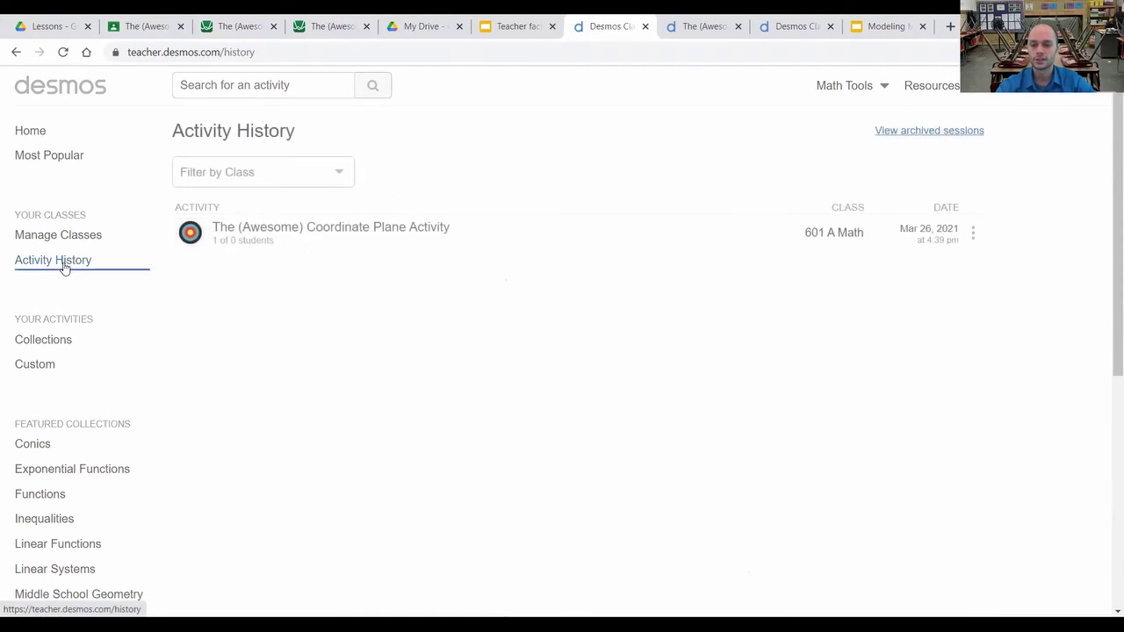
Open the 601 A Math session dashboard and review the student's responses on screens 3, 5, 6 and 7
{"action": "left_click", "coordinate": [358, 230]}
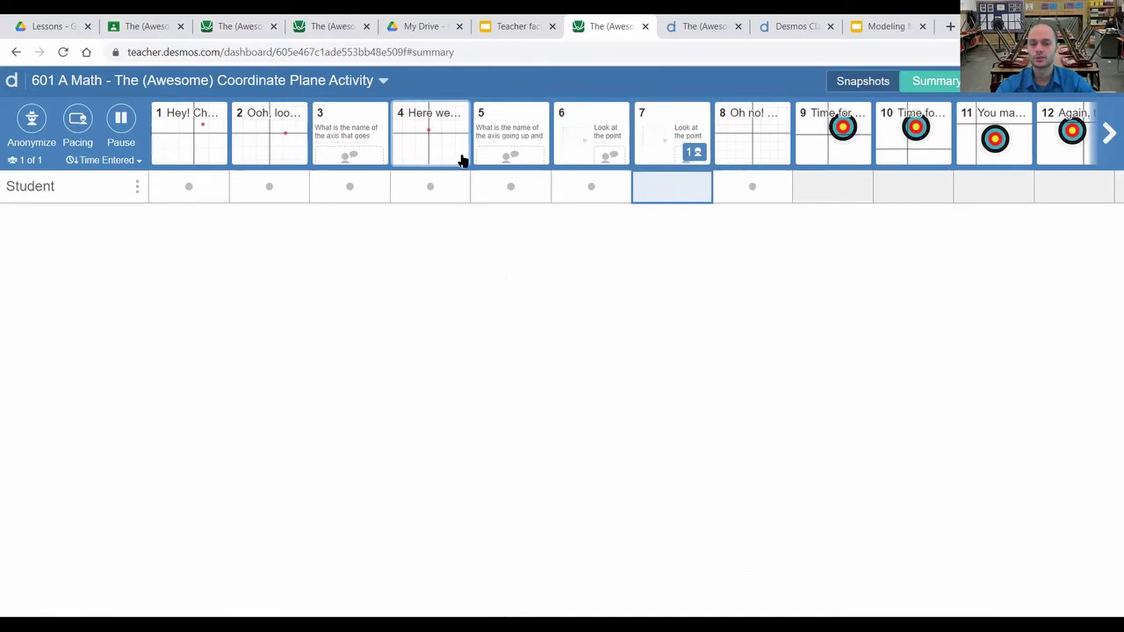
{"action": "mouse_move", "coordinate": [699, 153]}
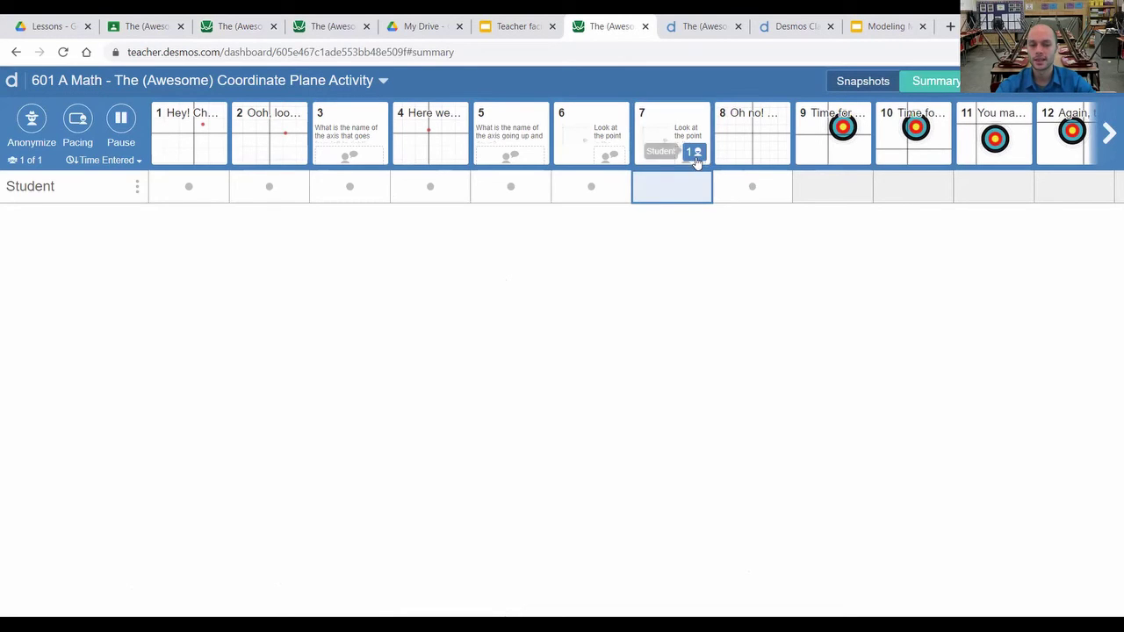
{"action": "left_click", "coordinate": [354, 140]}
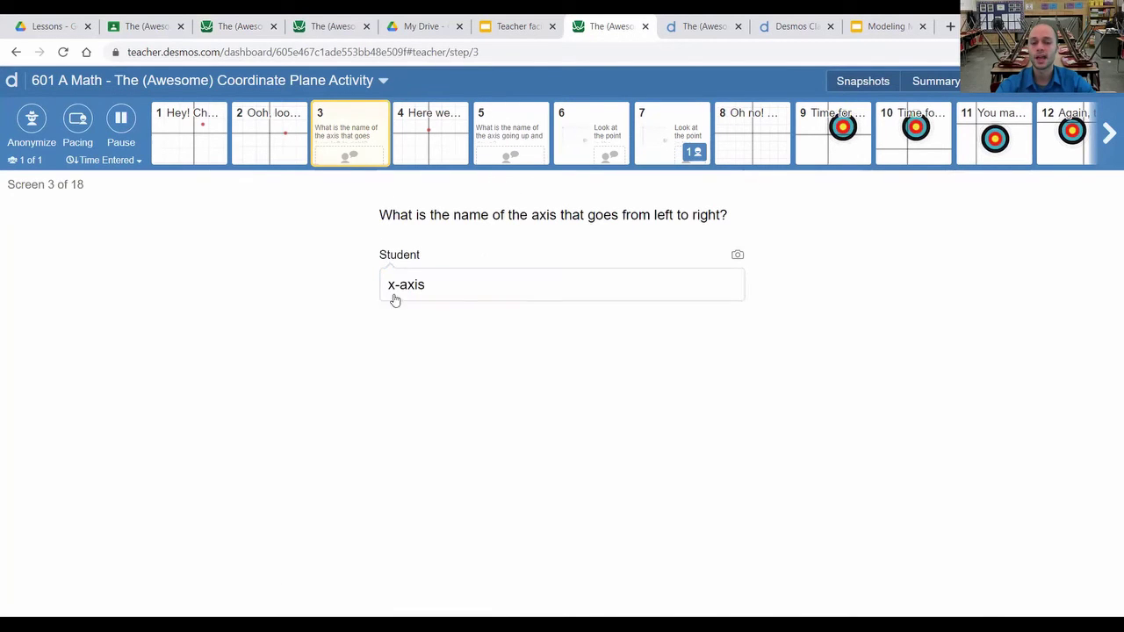
{"action": "left_click", "coordinate": [509, 136]}
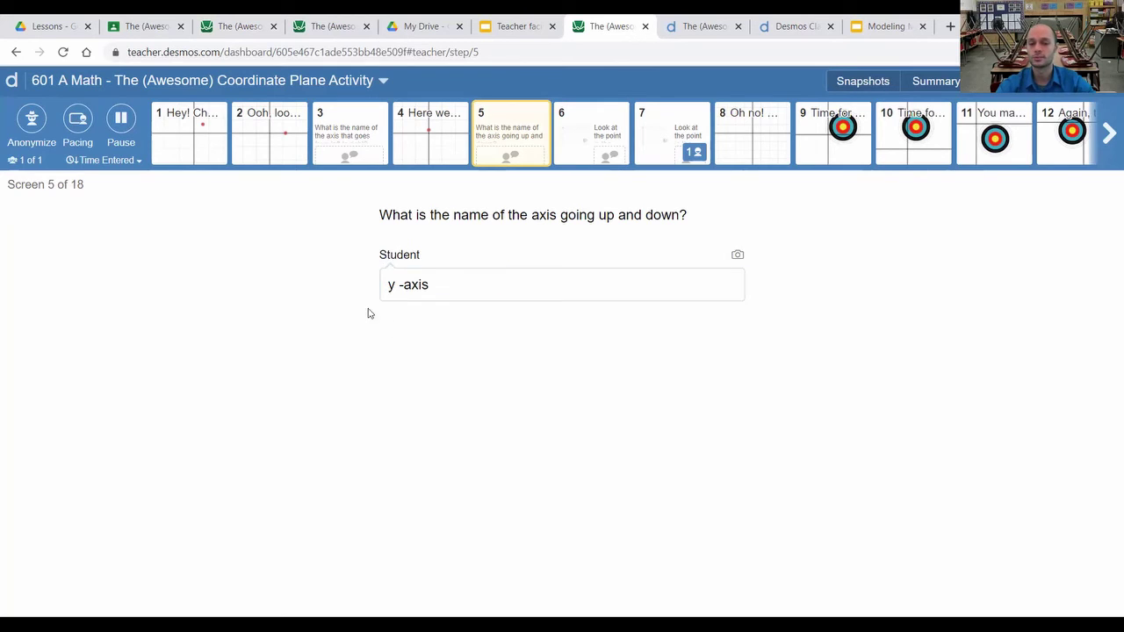
{"action": "left_click", "coordinate": [583, 151]}
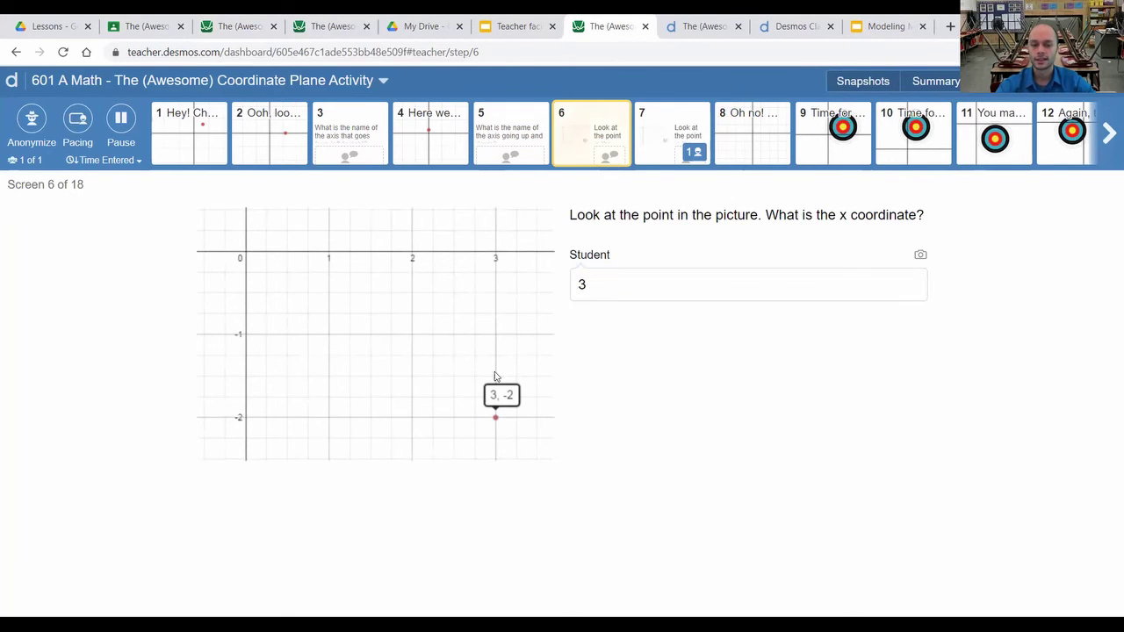
{"action": "left_click", "coordinate": [658, 158]}
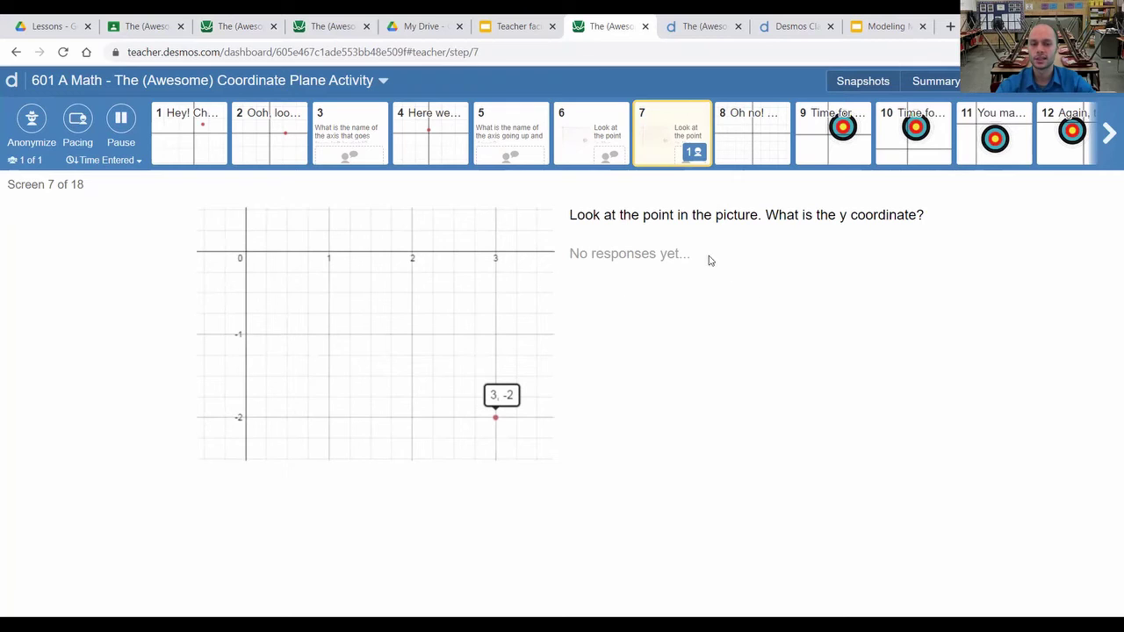
Return to the student's activity and submit -2 as the y-coordinate on screen 7
{"action": "key", "text": "ctrl+w"}
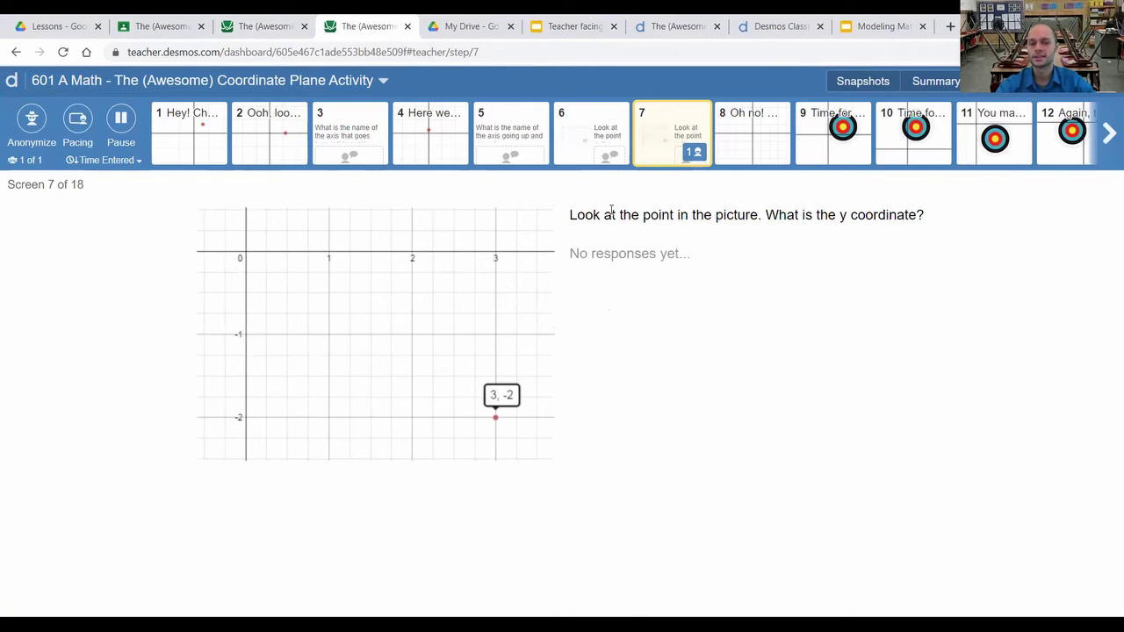
{"action": "left_click", "coordinate": [234, 24]}
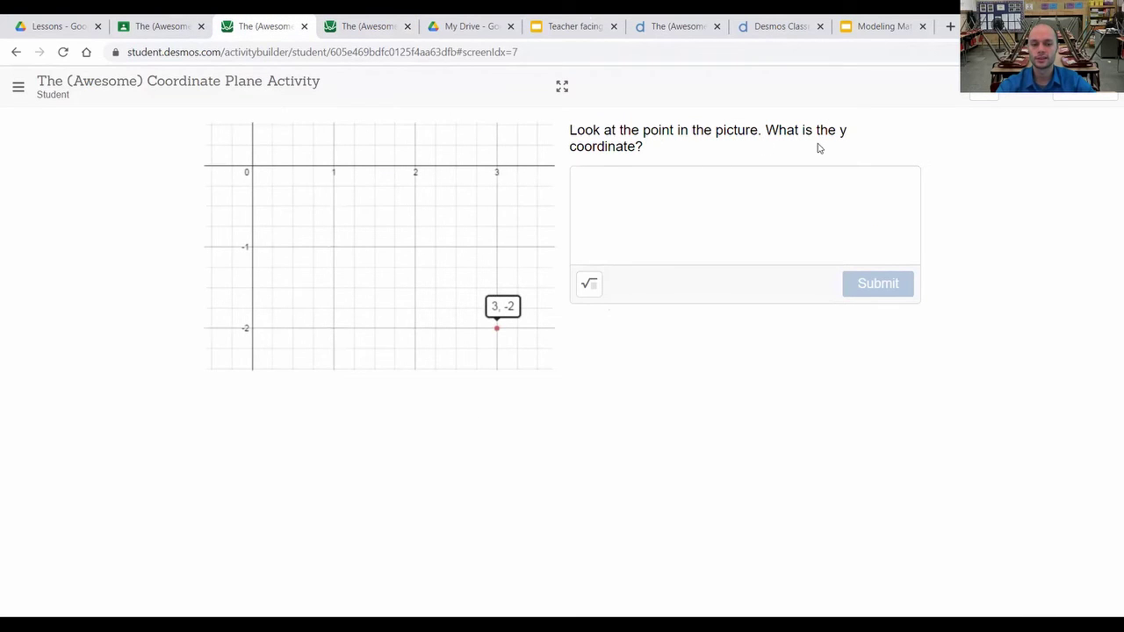
{"action": "left_click", "coordinate": [591, 191]}
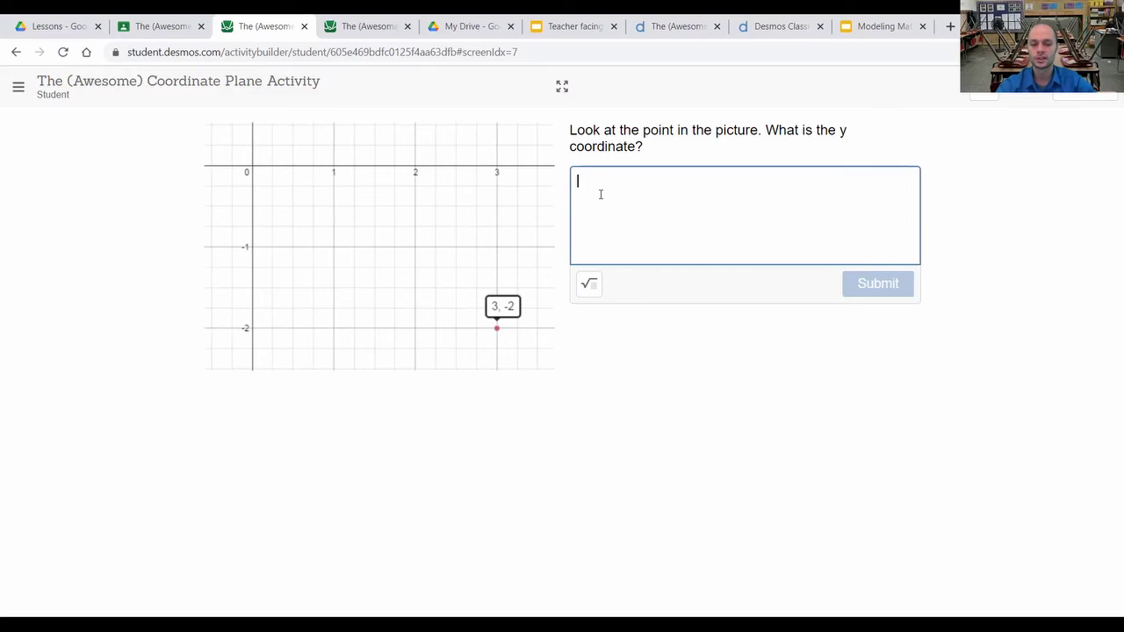
{"action": "type", "text": "-2"}
{"action": "left_click", "coordinate": [874, 295]}
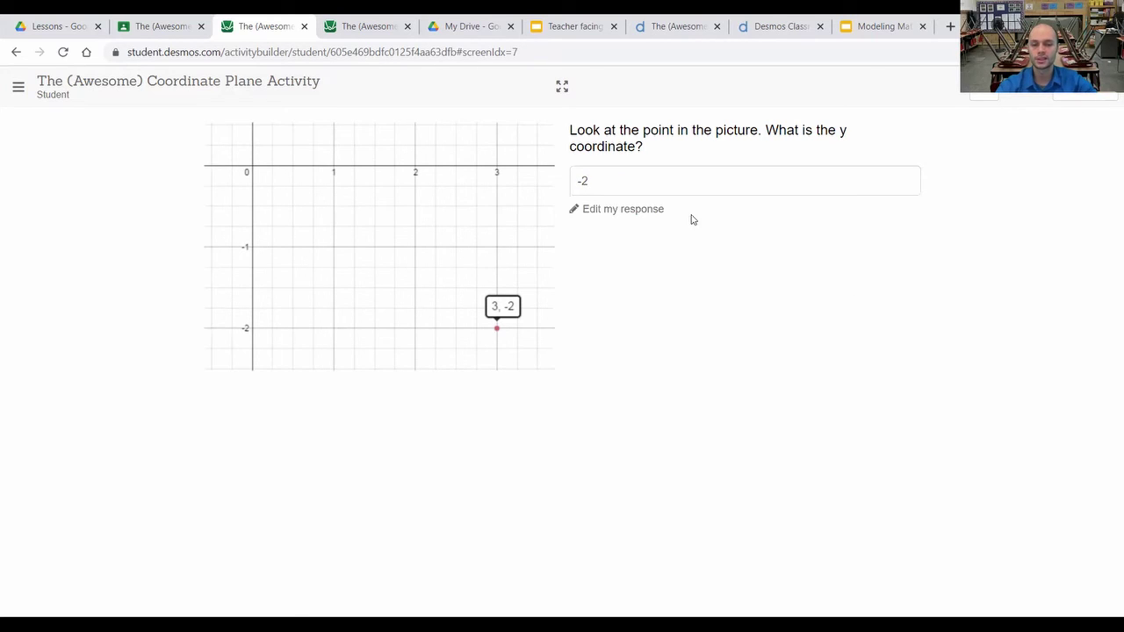
Check the screen 7 response on the teacher dashboard and advance the student's activity to screen 8
{"action": "left_click", "coordinate": [361, 26]}
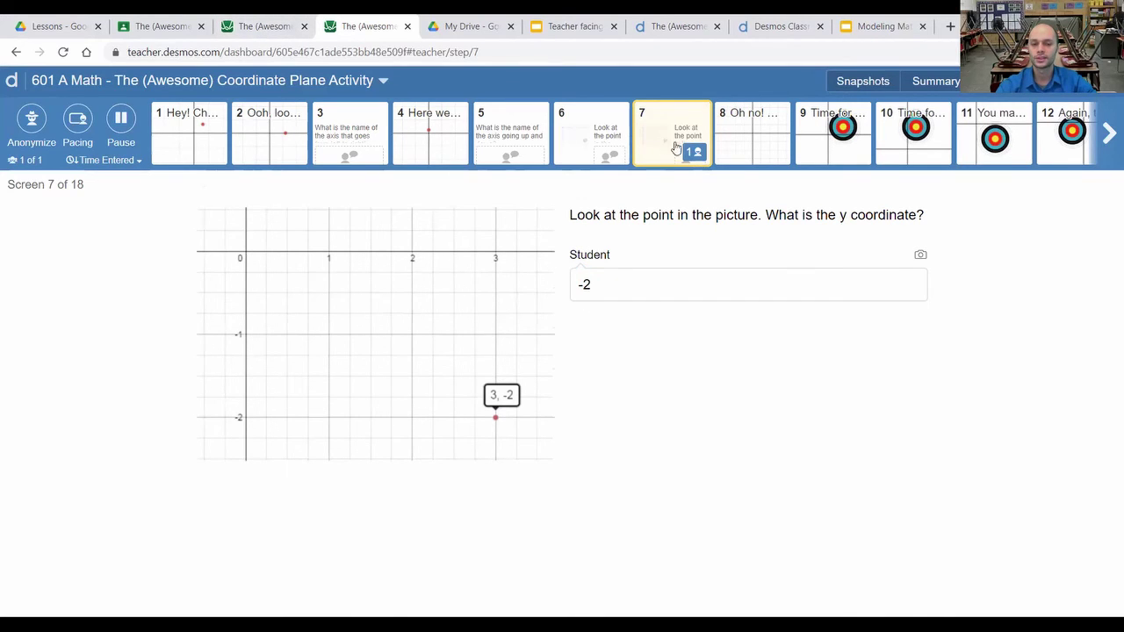
{"action": "left_click", "coordinate": [264, 28]}
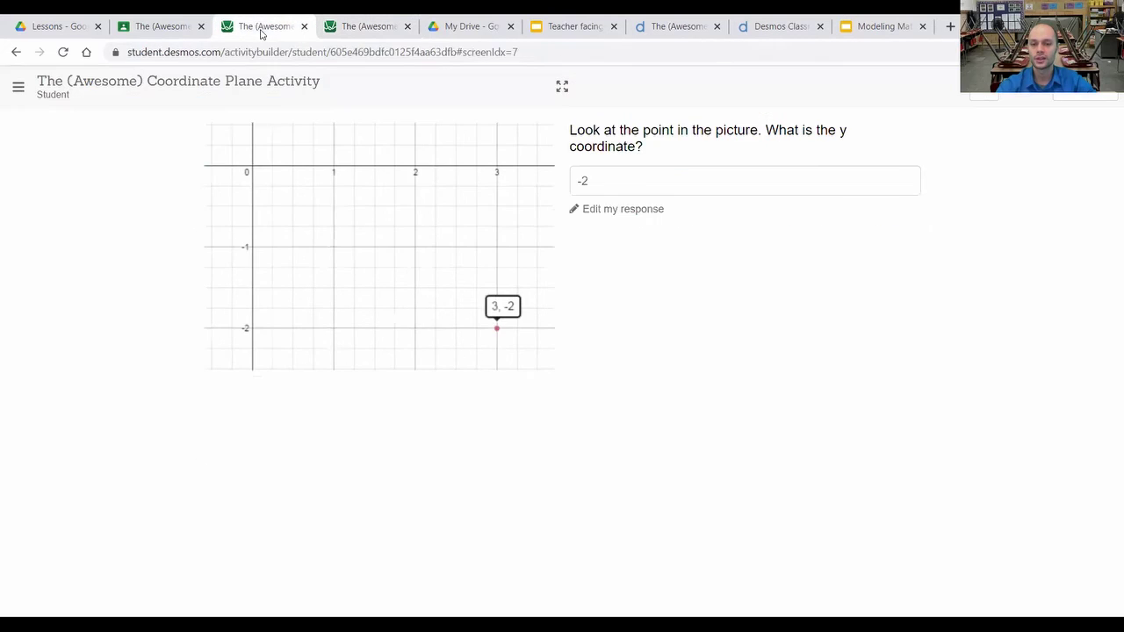
{"action": "left_click", "coordinate": [1080, 94]}
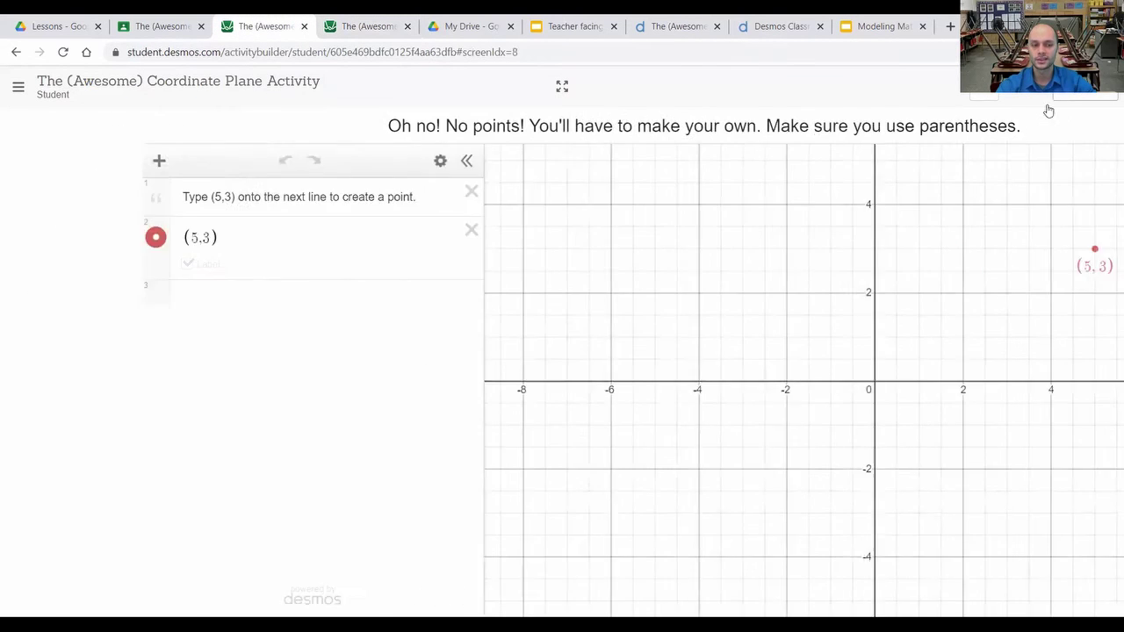
Switch to the teacher dashboard and examine the student's responses for screens 9 and 8
{"action": "left_click", "coordinate": [373, 28]}
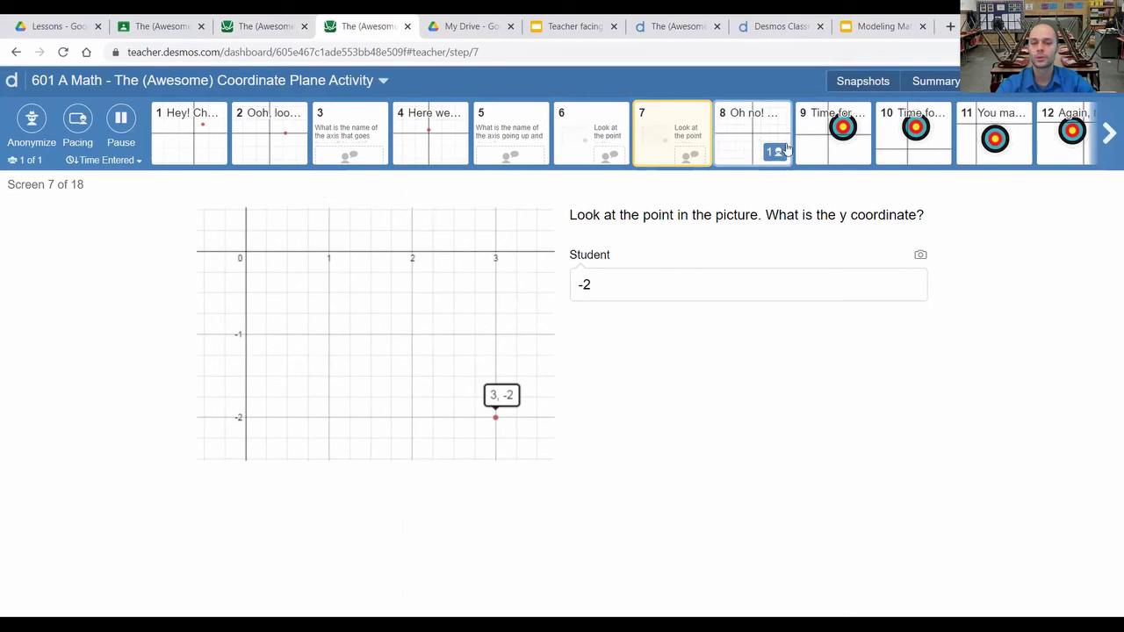
{"action": "left_click", "coordinate": [1109, 131]}
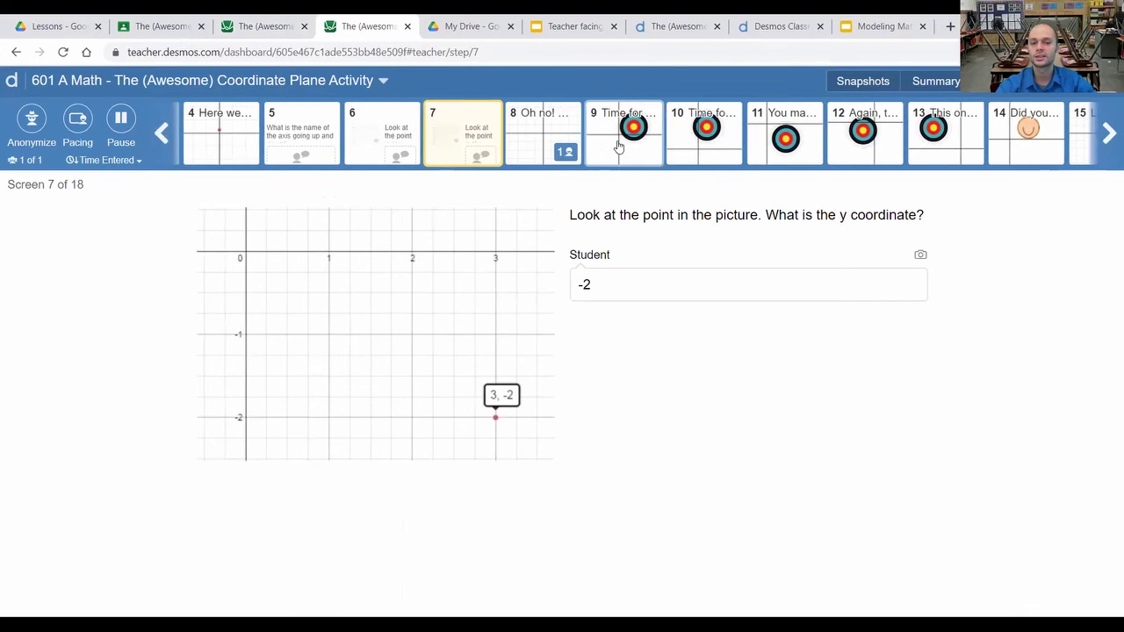
{"action": "left_click", "coordinate": [619, 153]}
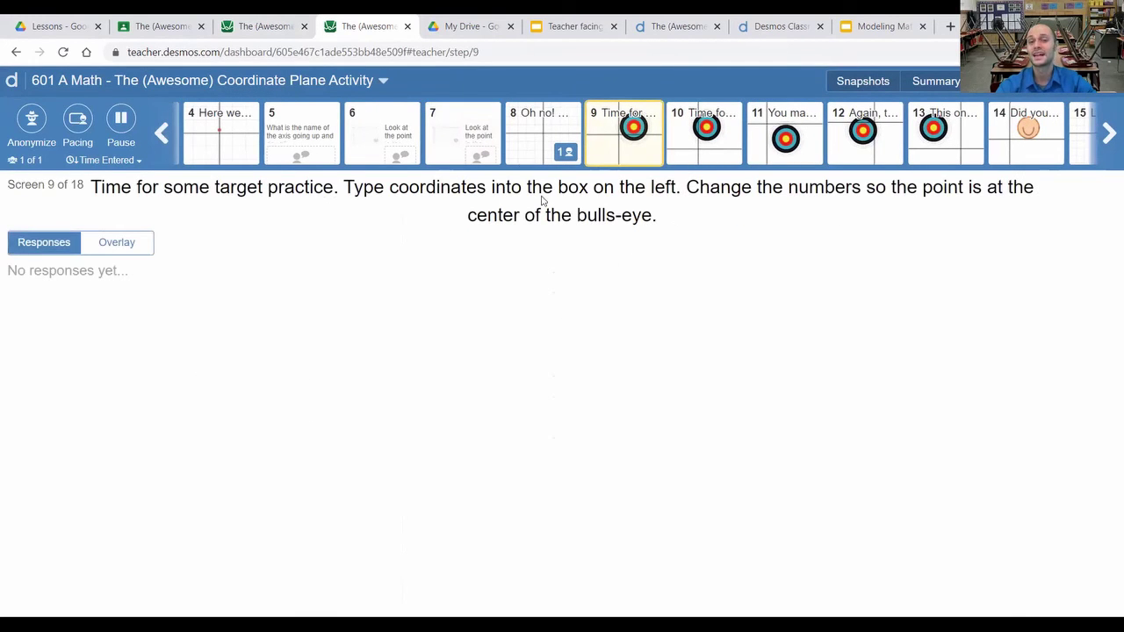
{"action": "left_click", "coordinate": [519, 133]}
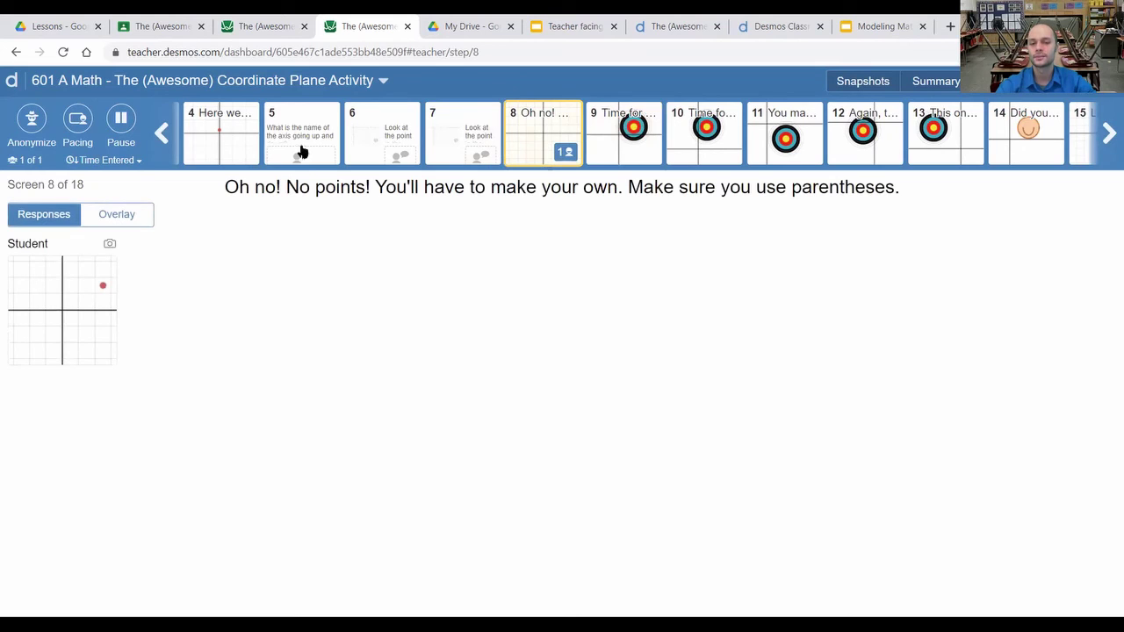
Advance the student's activity to screen 9, plot the point (4,2) on the bulls-eye and show its label
{"action": "left_click", "coordinate": [261, 27]}
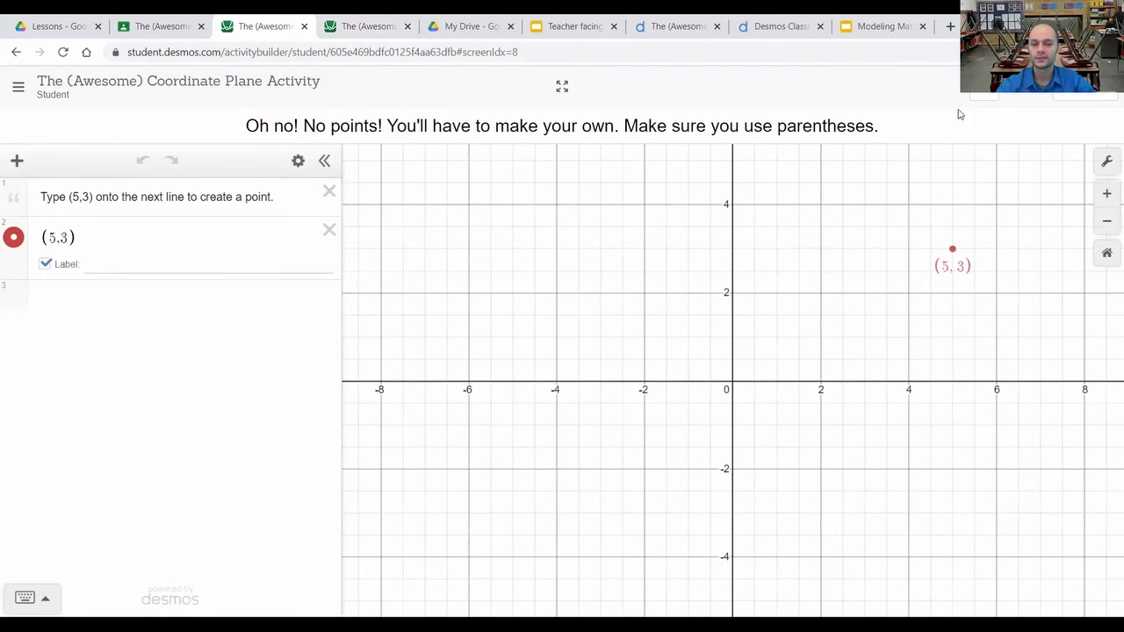
{"action": "left_click", "coordinate": [1076, 97]}
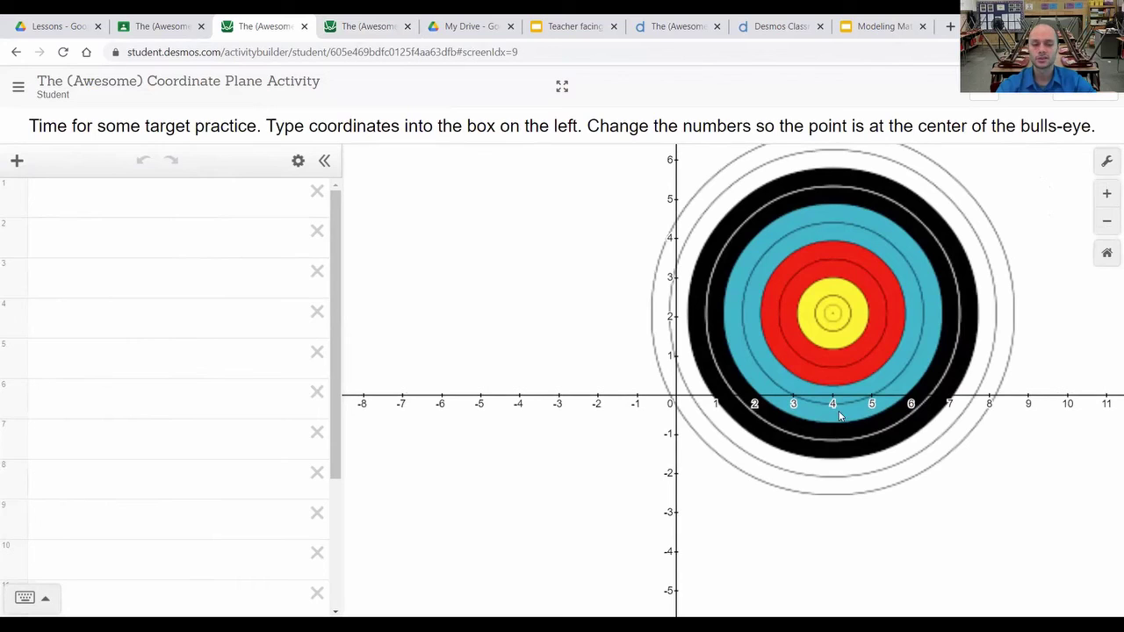
{"action": "left_click", "coordinate": [93, 209]}
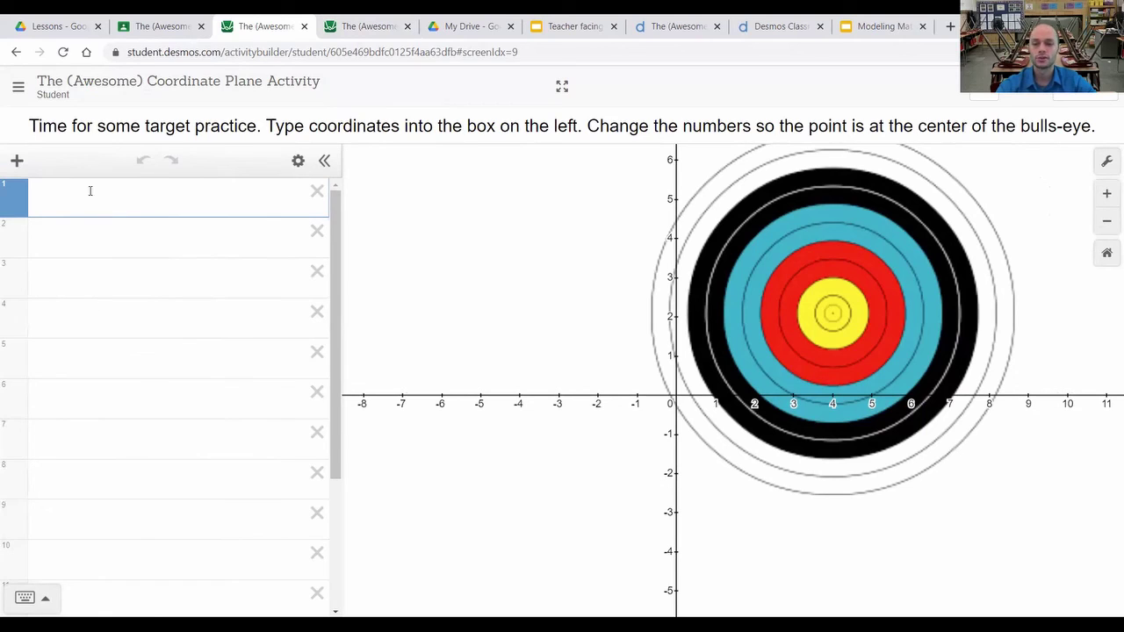
{"action": "type", "text": "9"}
{"action": "type", "text": "("}
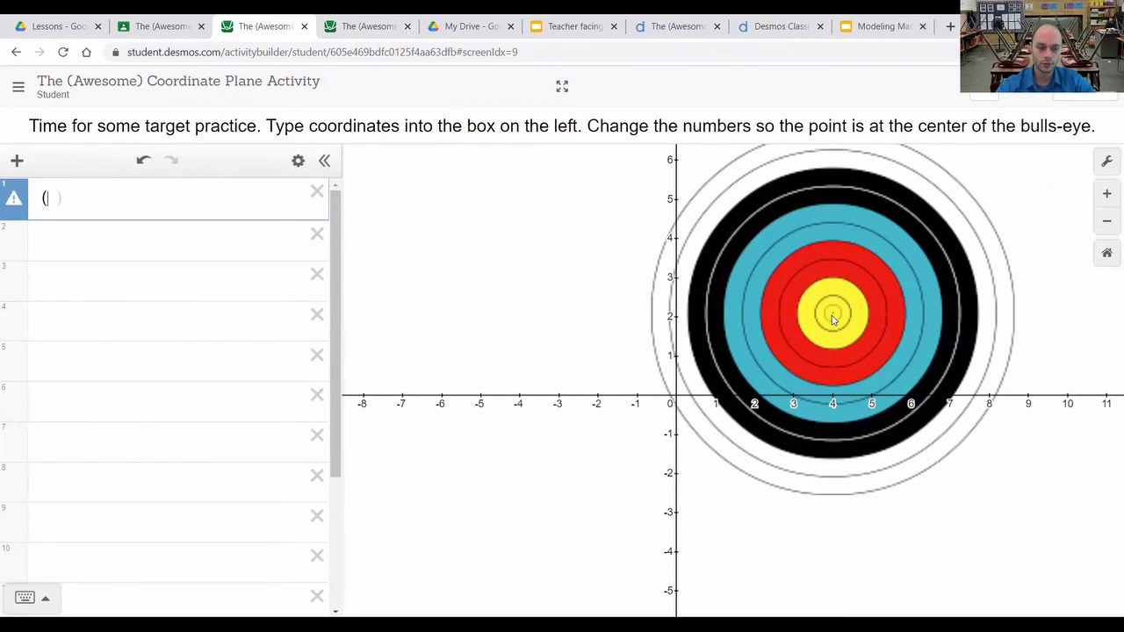
{"action": "type", "text": "4,2"}
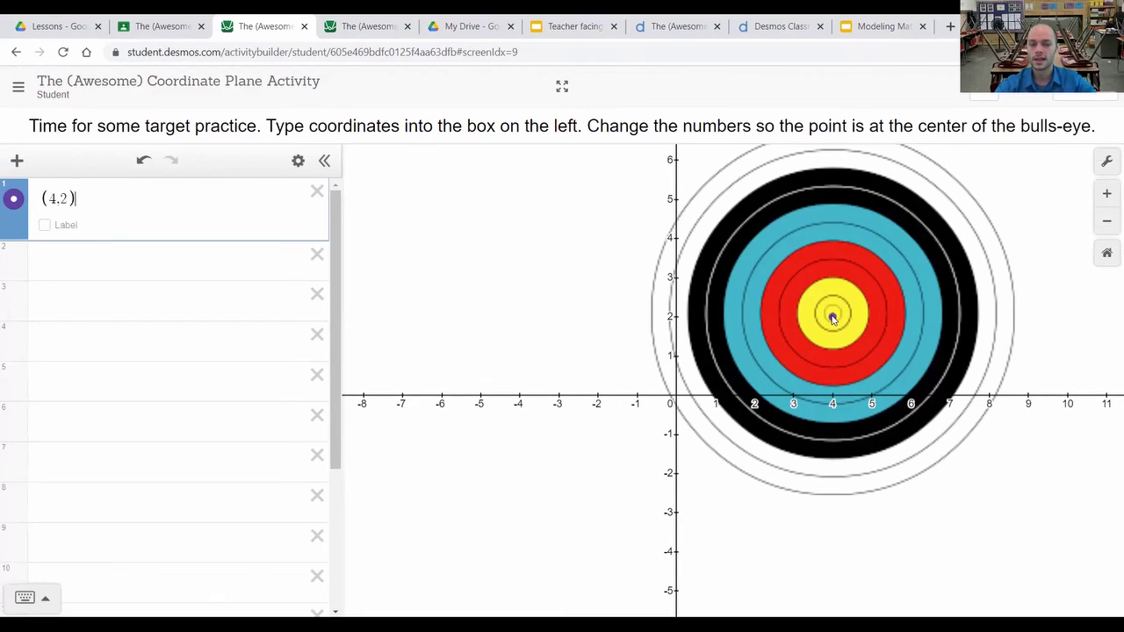
{"action": "left_click", "coordinate": [45, 225]}
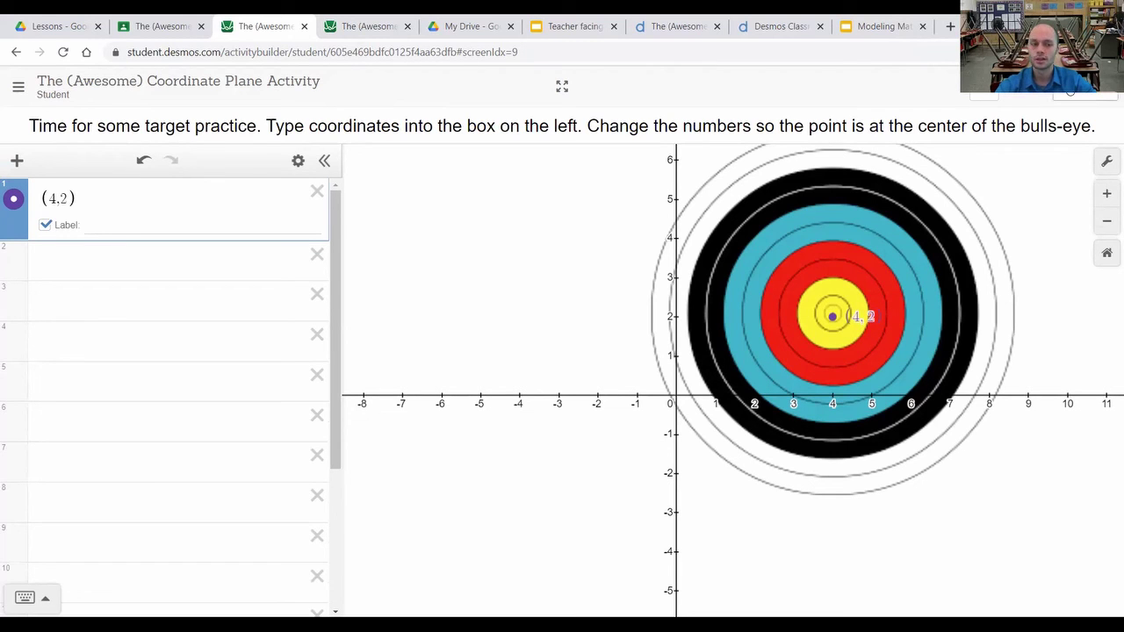
Advance the student's activity past the remaining target and face screens to the coordinate table on screen 15
{"action": "left_click", "coordinate": [1075, 92]}
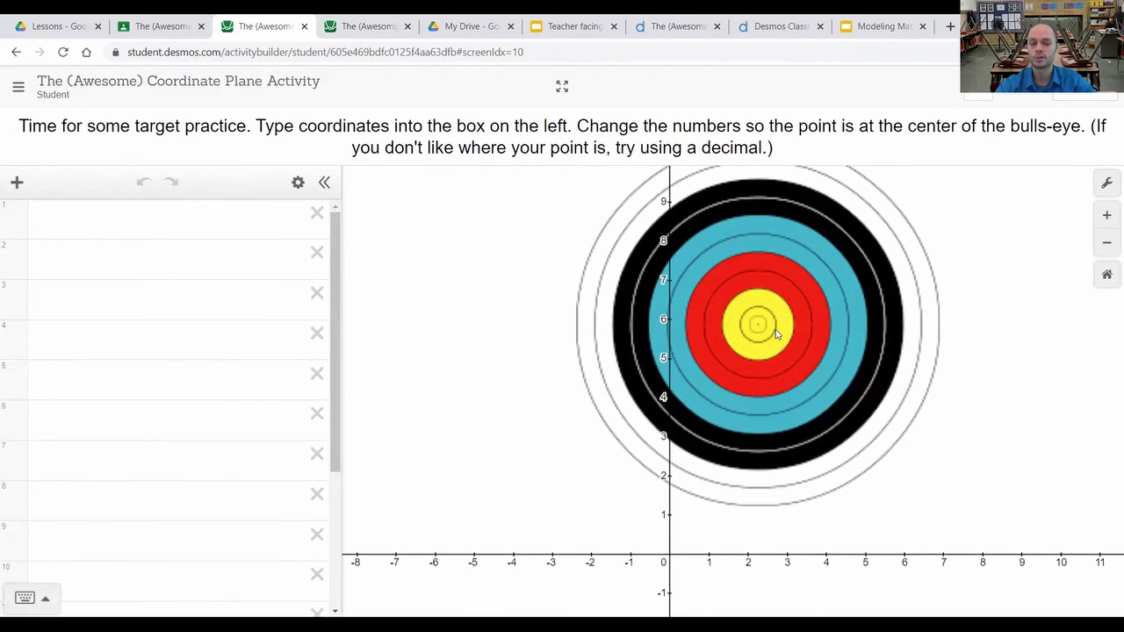
{"action": "left_click", "coordinate": [1076, 92]}
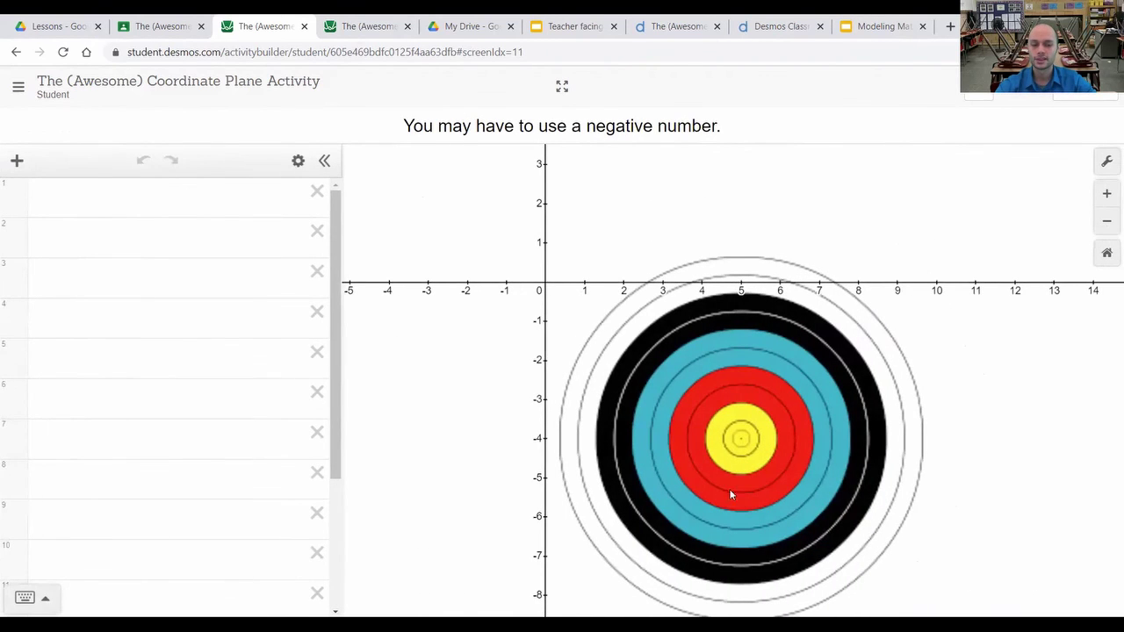
{"action": "left_click", "coordinate": [1076, 93]}
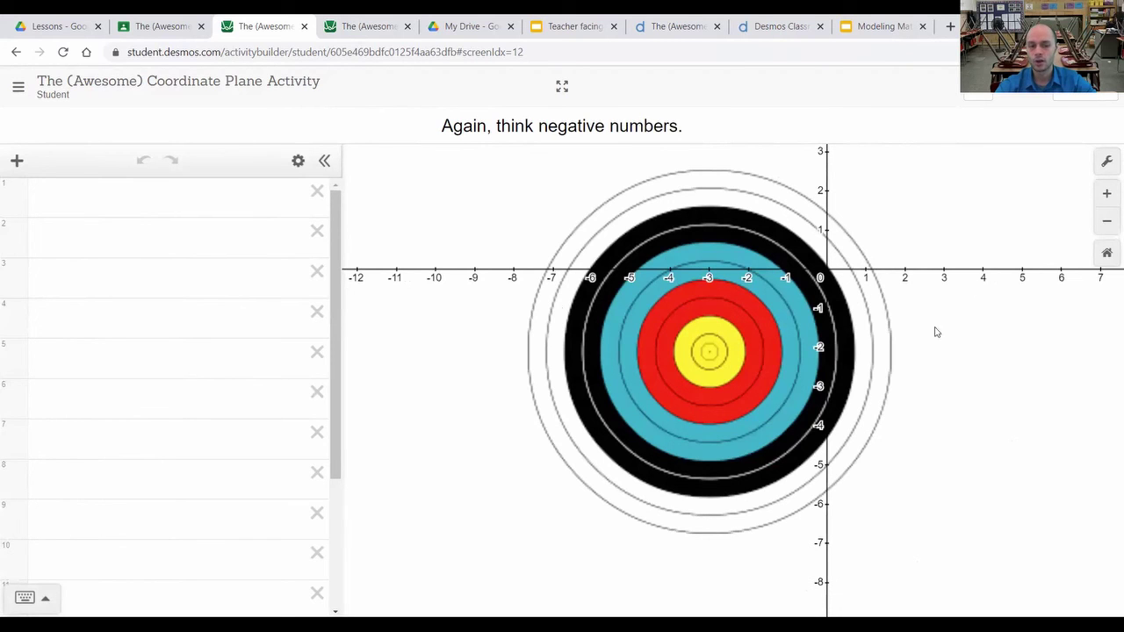
{"action": "left_click", "coordinate": [1080, 95]}
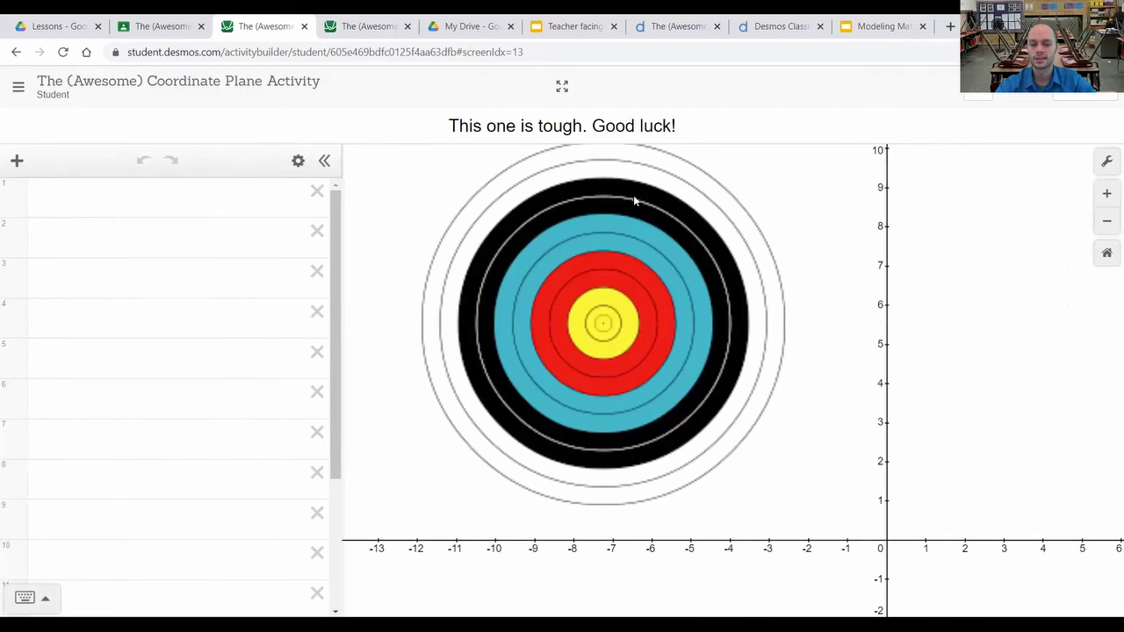
{"action": "left_click", "coordinate": [1104, 96]}
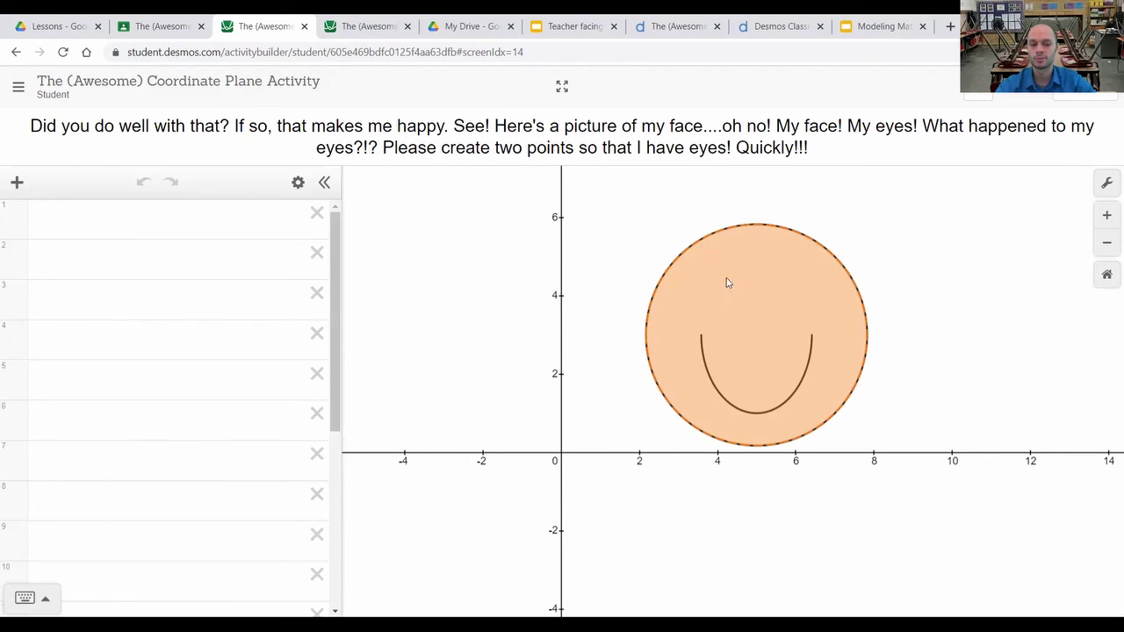
{"action": "left_click", "coordinate": [1085, 95]}
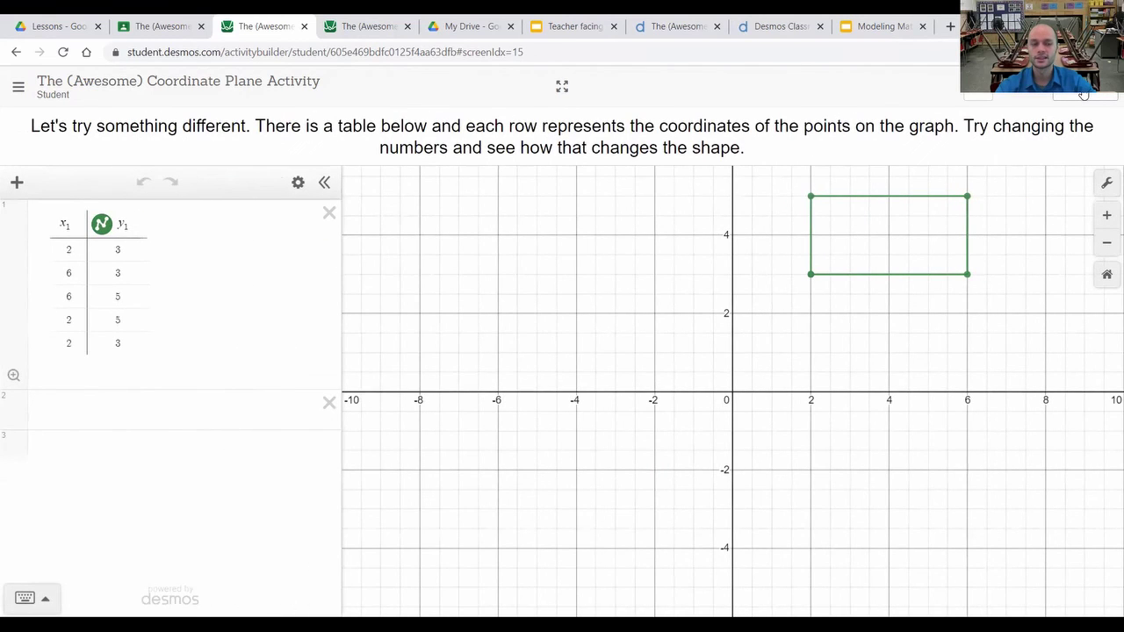